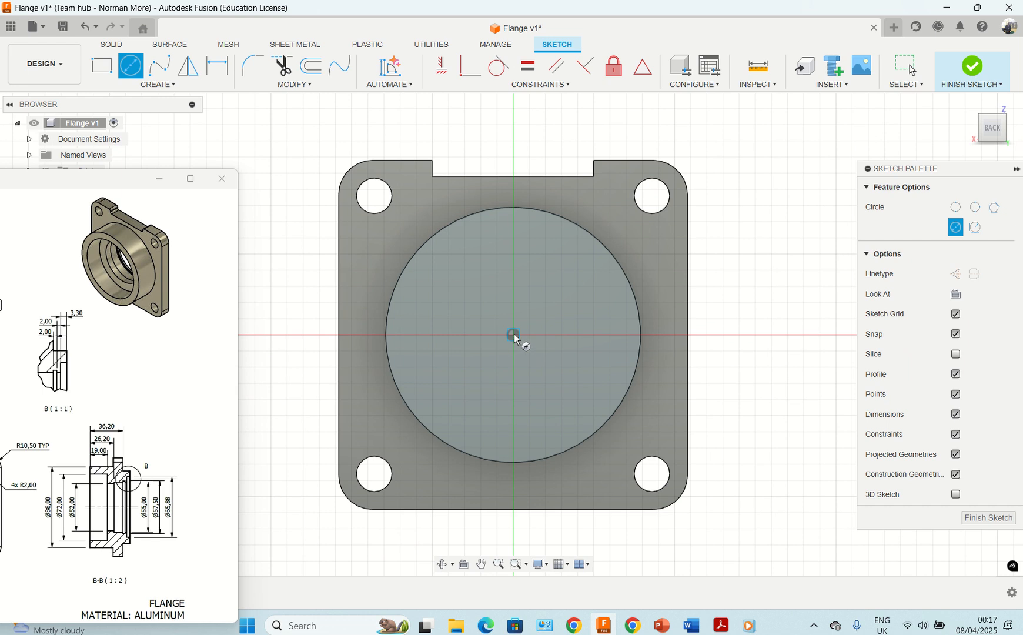
- Draw a 65.88 mm diameter circle centred on the origin on the face of the round boss
{"action": "left_click", "coordinate": [513, 335]}
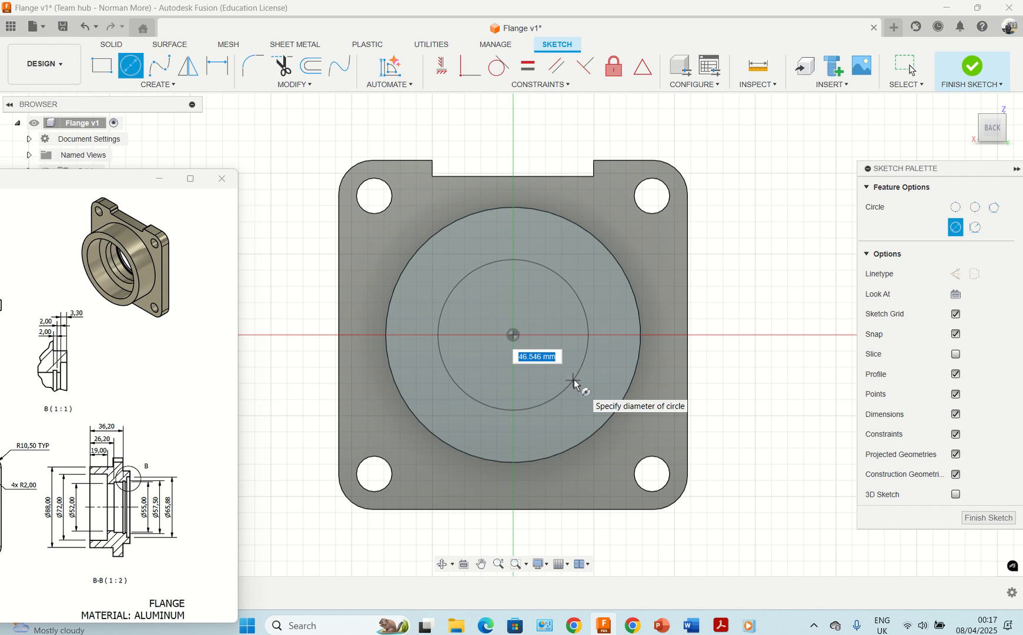
{"action": "mouse_move", "coordinate": [109, 349]}
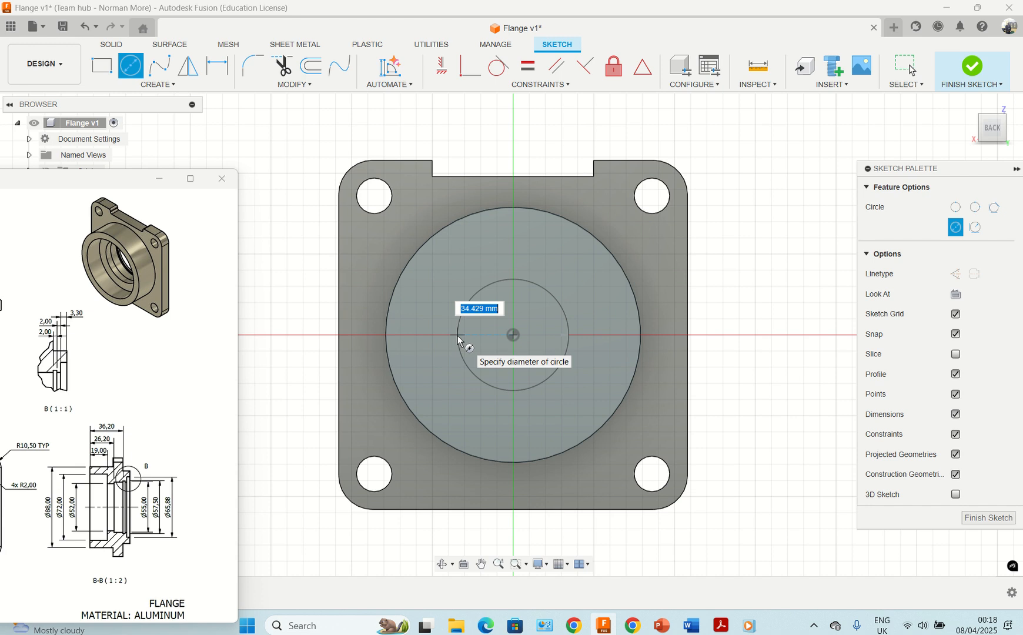
{"action": "type", "text": "65.88"}
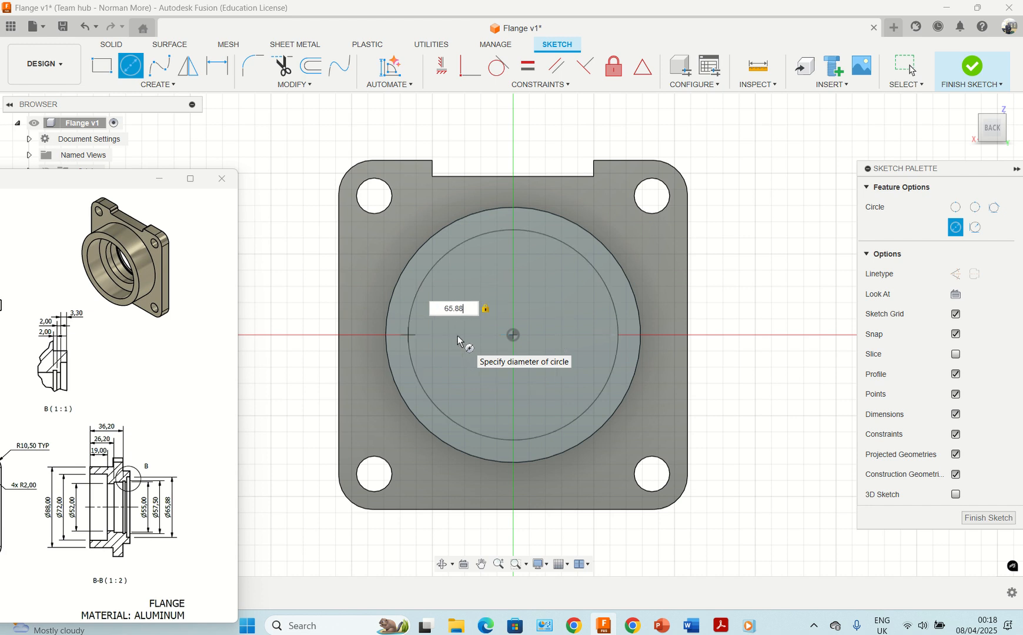
{"action": "key", "text": "Return"}
{"action": "key", "text": "Escape"}
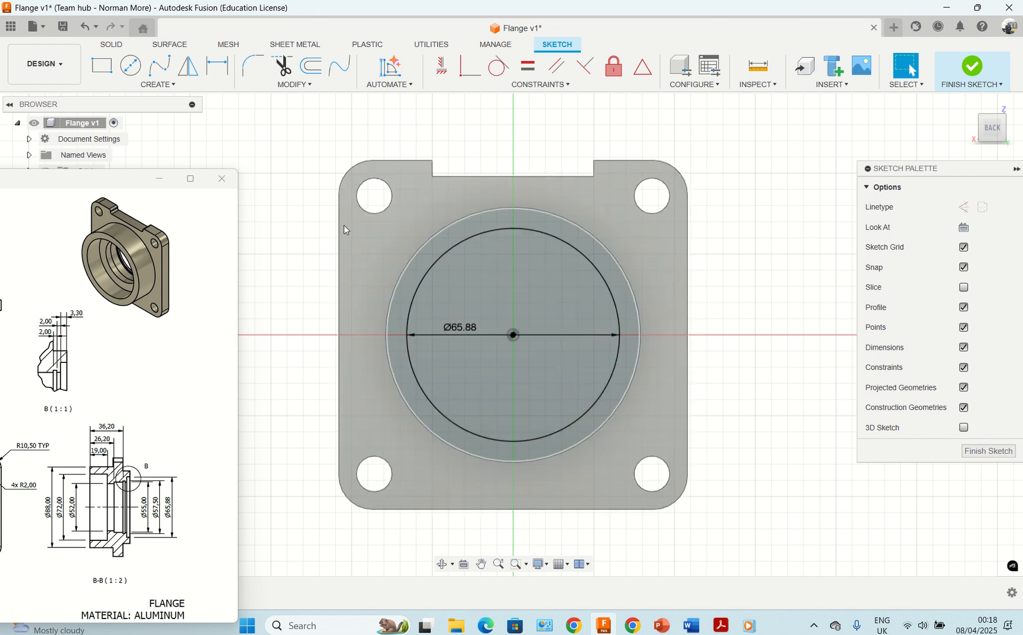
- Extrude the 65.88 mm circle by -303 mm as a cut into the flange
{"action": "key", "text": "e"}
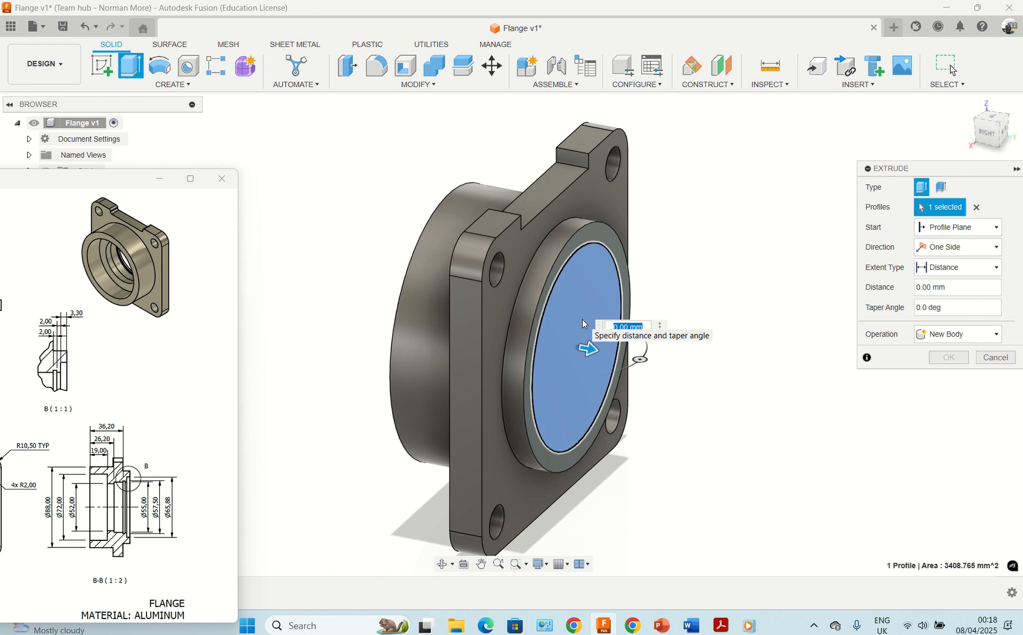
{"action": "type", "text": "-303"}
{"action": "key", "text": "Return"}
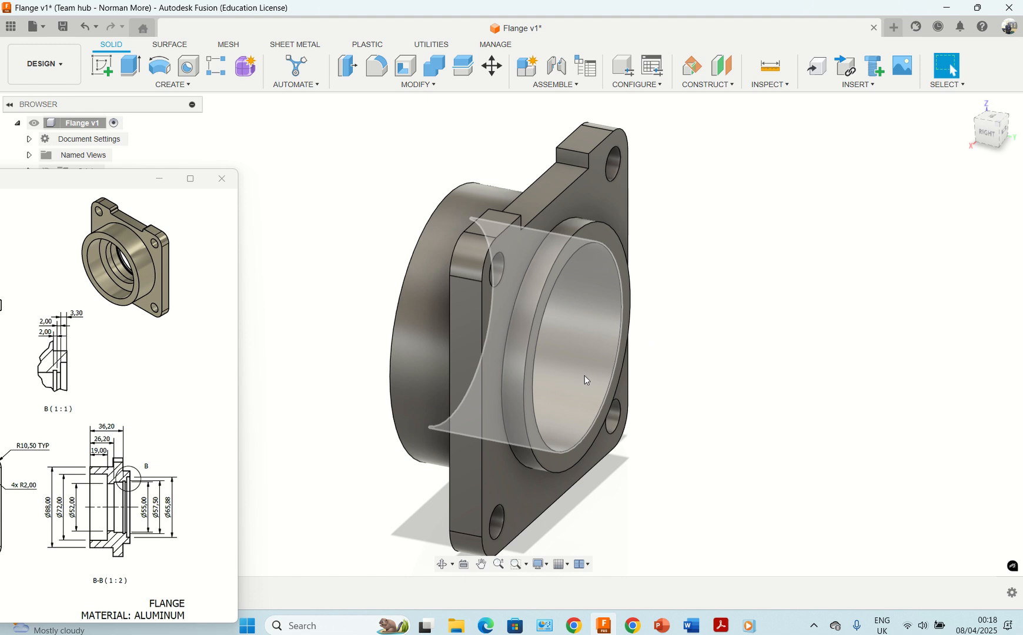
{"action": "middle_click_drag", "start_coordinate": [587, 380], "coordinate": [631, 313], "text": "shift"}
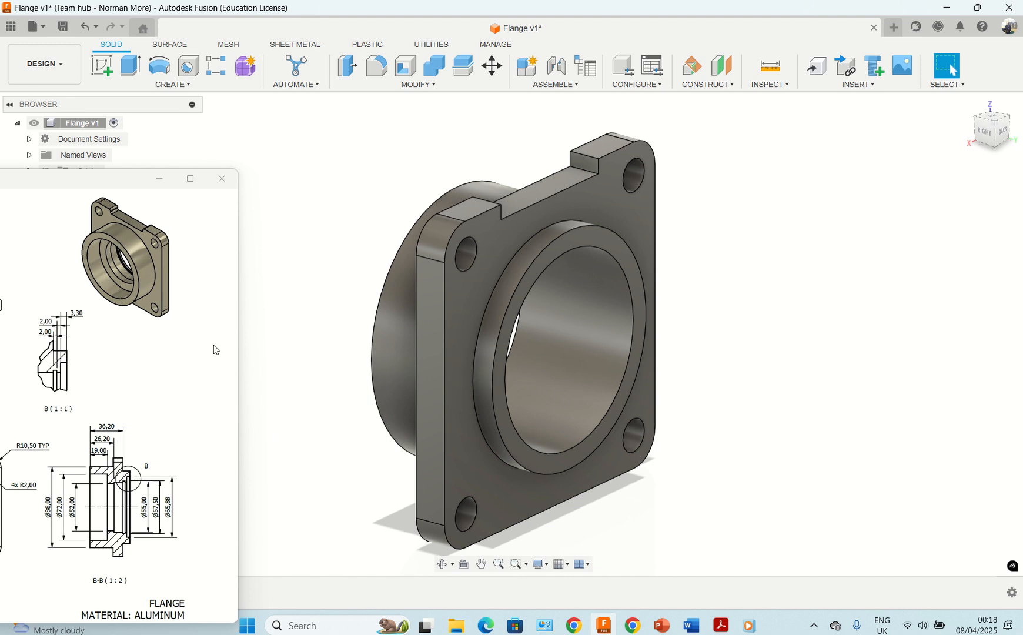
- Edit the latest extruded cut and set its distance to -3.3 mm
{"action": "left_click_drag", "start_coordinate": [127, 186], "coordinate": [1, 235]}
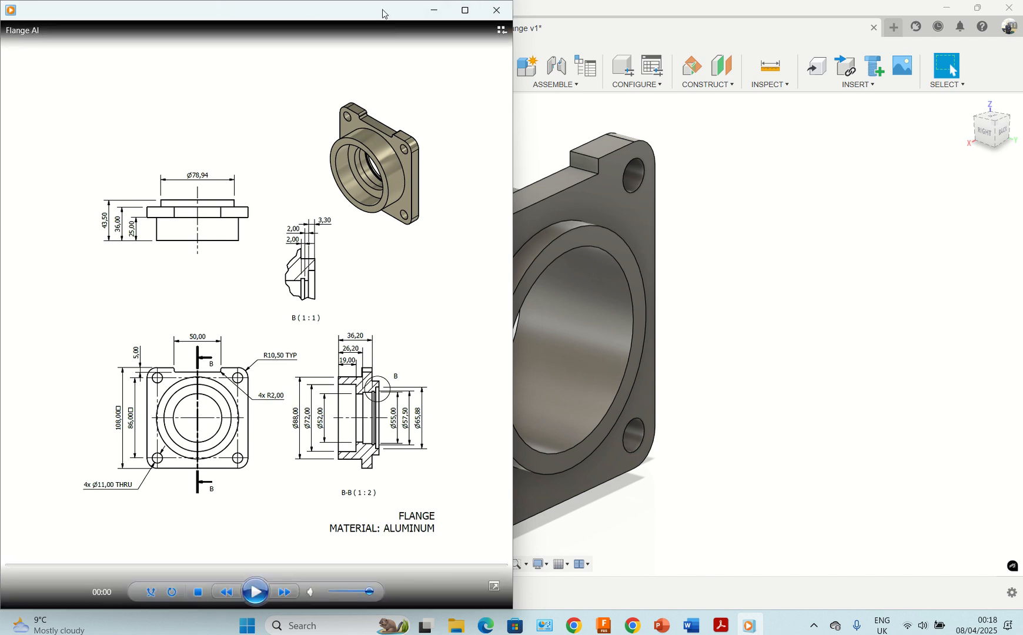
{"action": "left_click_drag", "start_coordinate": [381, 14], "coordinate": [328, 106]}
{"action": "left_click_drag", "start_coordinate": [271, 88], "coordinate": [117, 73]}
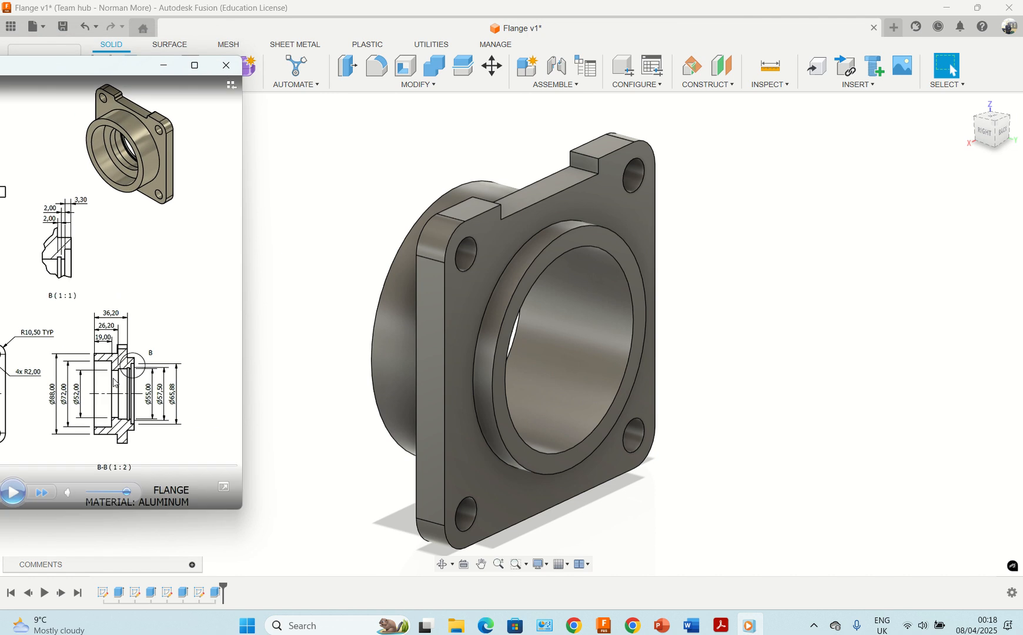
{"action": "left_click", "coordinate": [217, 592]}
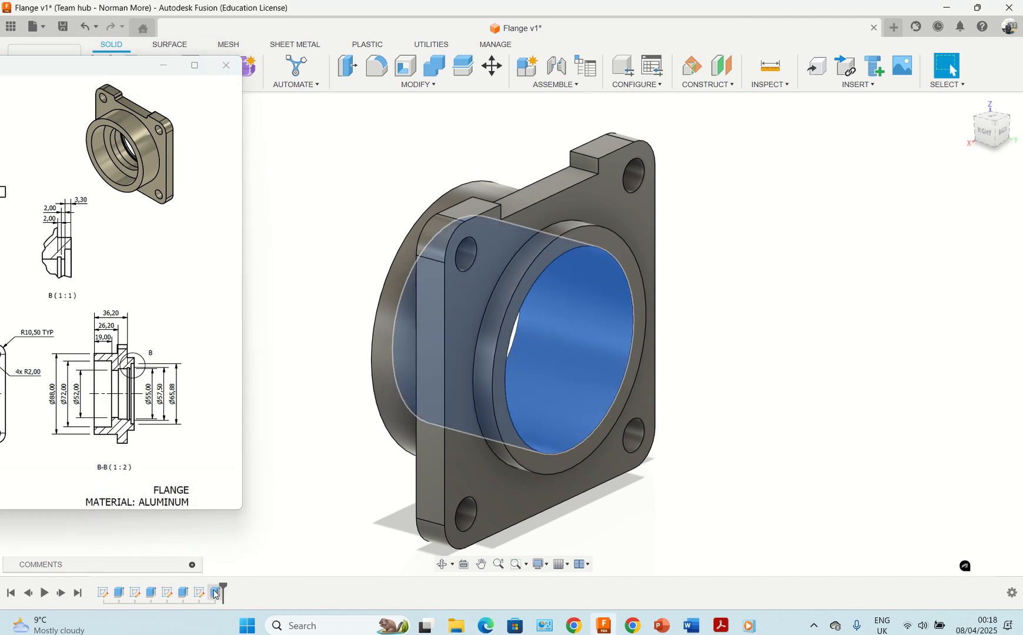
{"action": "right_click", "coordinate": [216, 592]}
{"action": "left_click", "coordinate": [262, 445]}
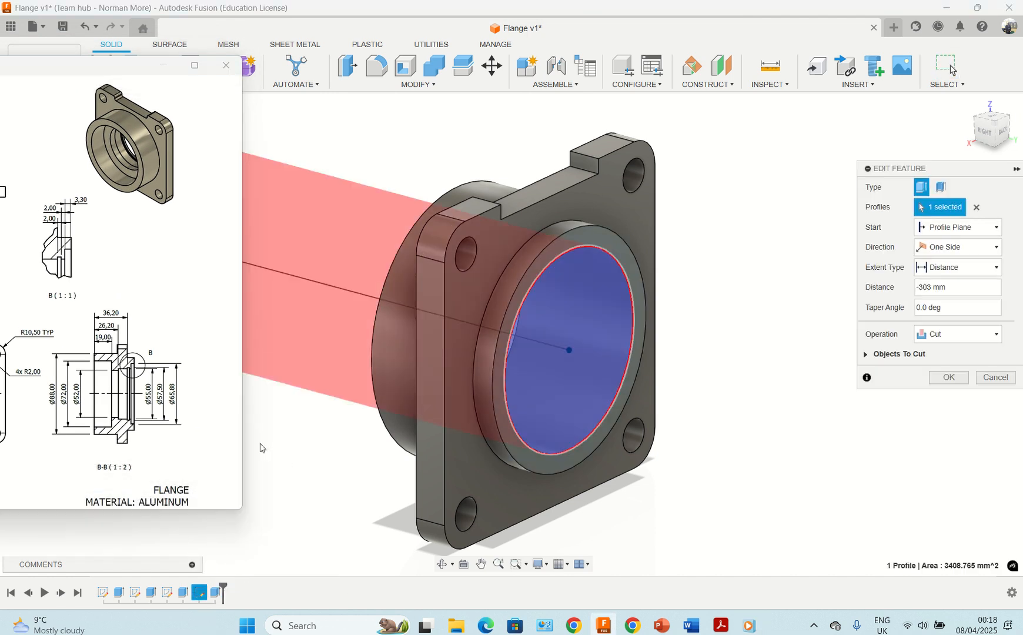
{"action": "left_click", "coordinate": [957, 286]}
{"action": "key", "text": "BackSpace"}
{"action": "type", "text": ".3"}
{"action": "key", "text": "Return"}
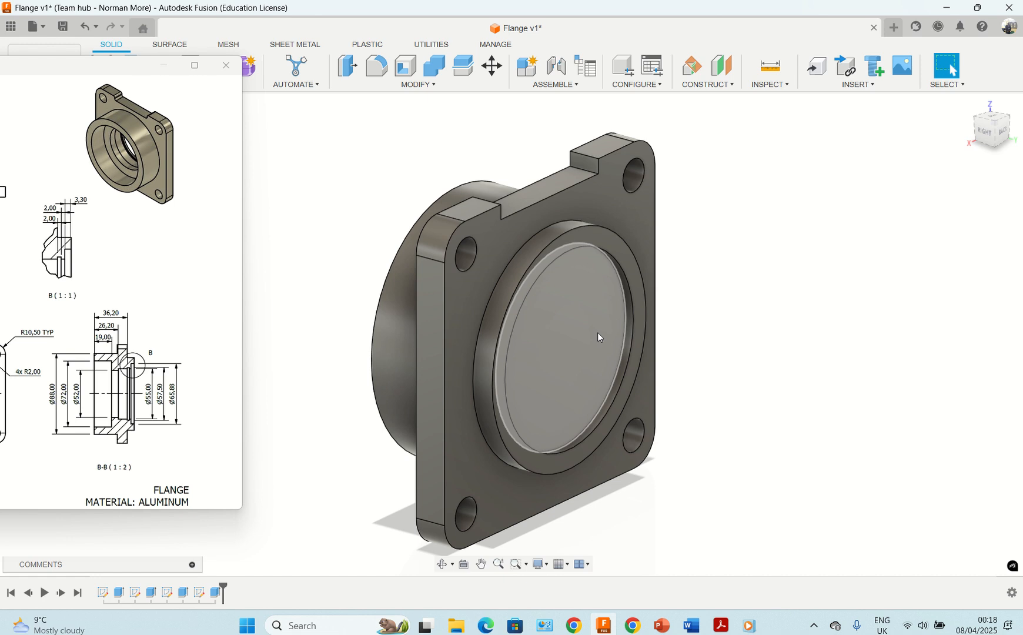
- Start a sketch on the floor of the circular recess and draw a 57.5 mm diameter circle centred on the origin
{"action": "mouse_move", "coordinate": [128, 376]}
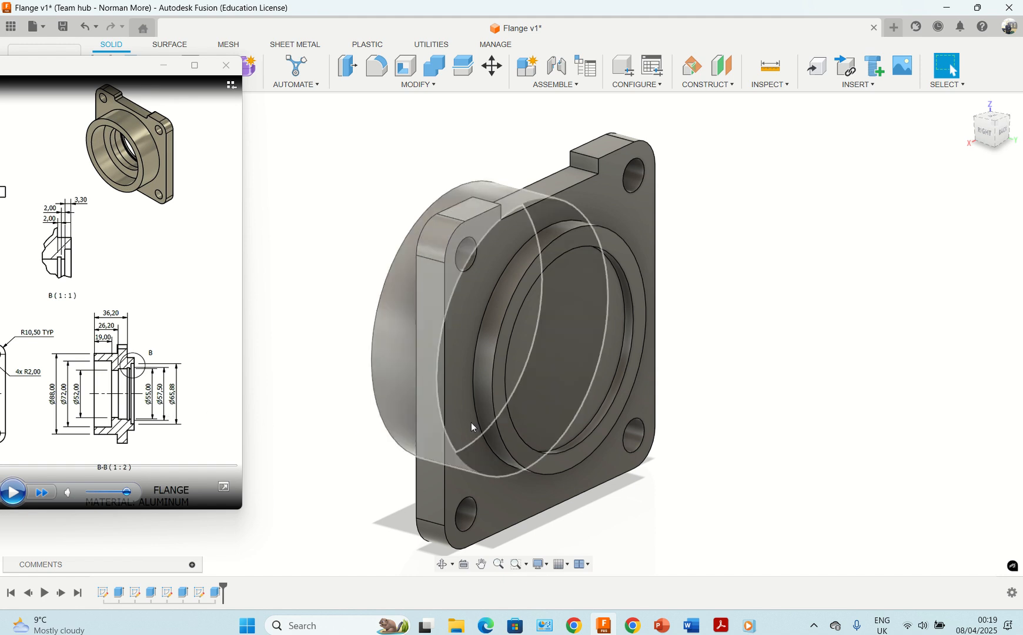
{"action": "left_click", "coordinate": [562, 371]}
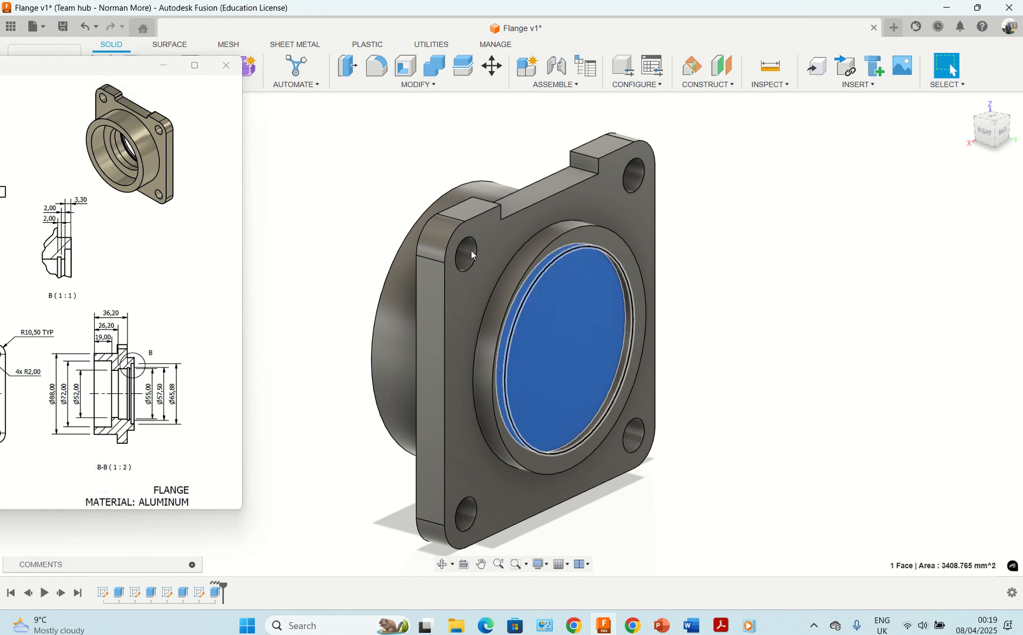
{"action": "left_click_drag", "start_coordinate": [121, 66], "coordinate": [70, 190]}
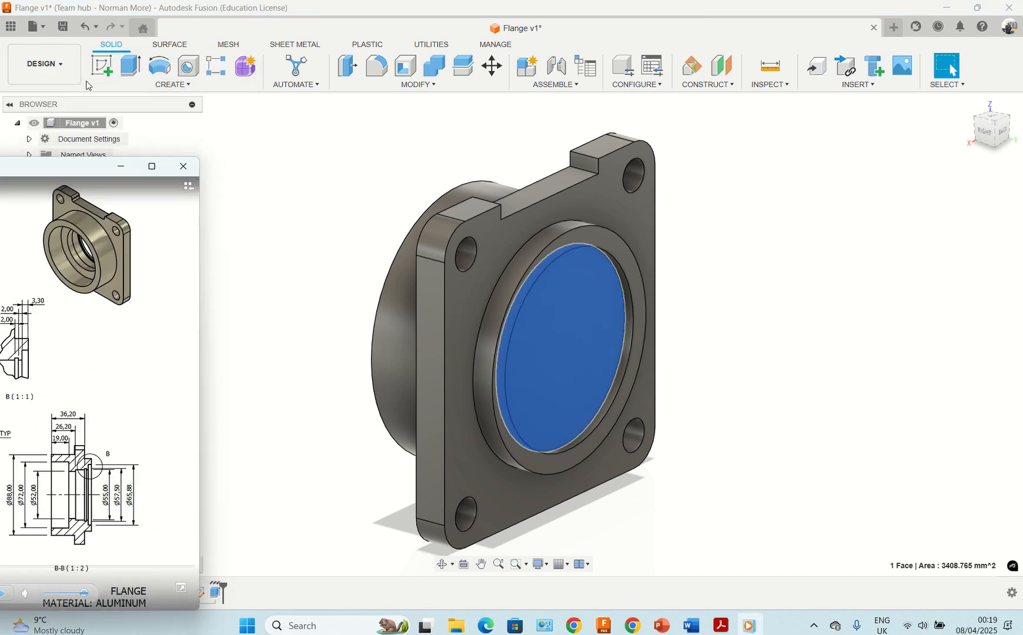
{"action": "left_click", "coordinate": [102, 66]}
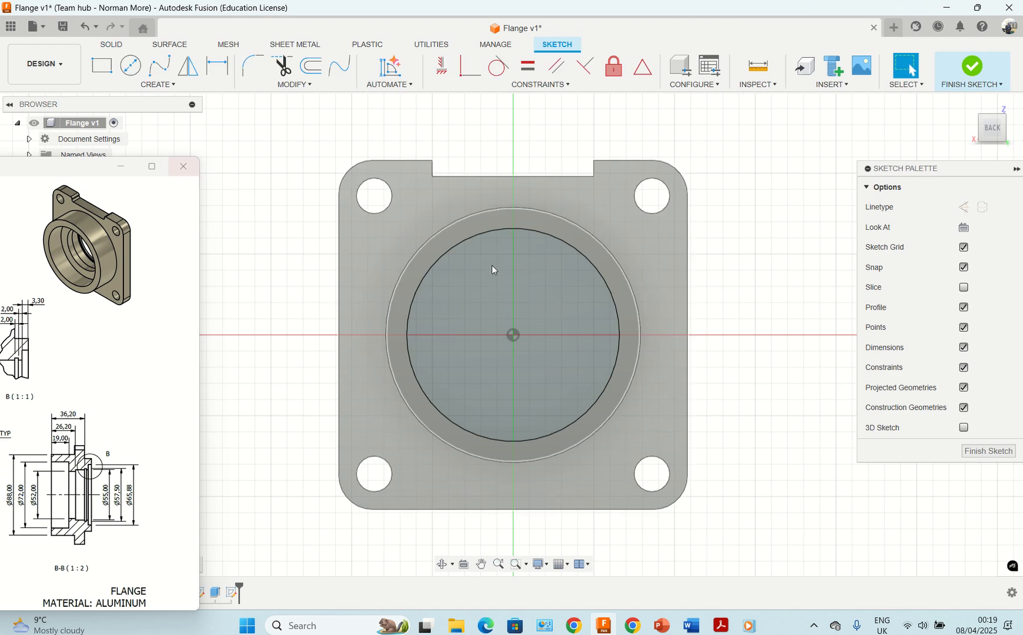
{"action": "left_click", "coordinate": [135, 70]}
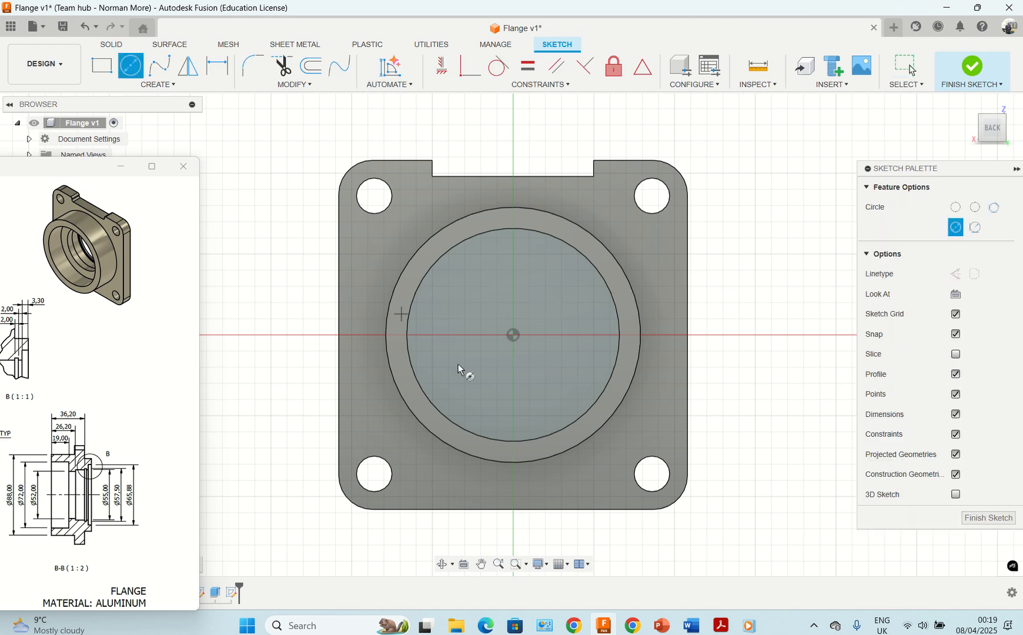
{"action": "left_click", "coordinate": [514, 337]}
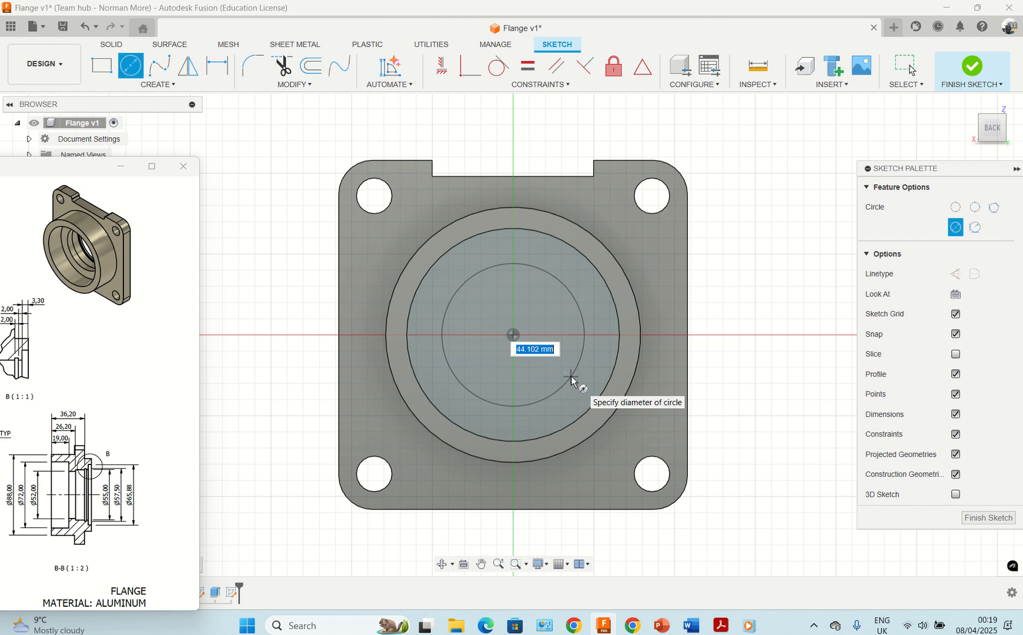
{"action": "type", "text": "57"}
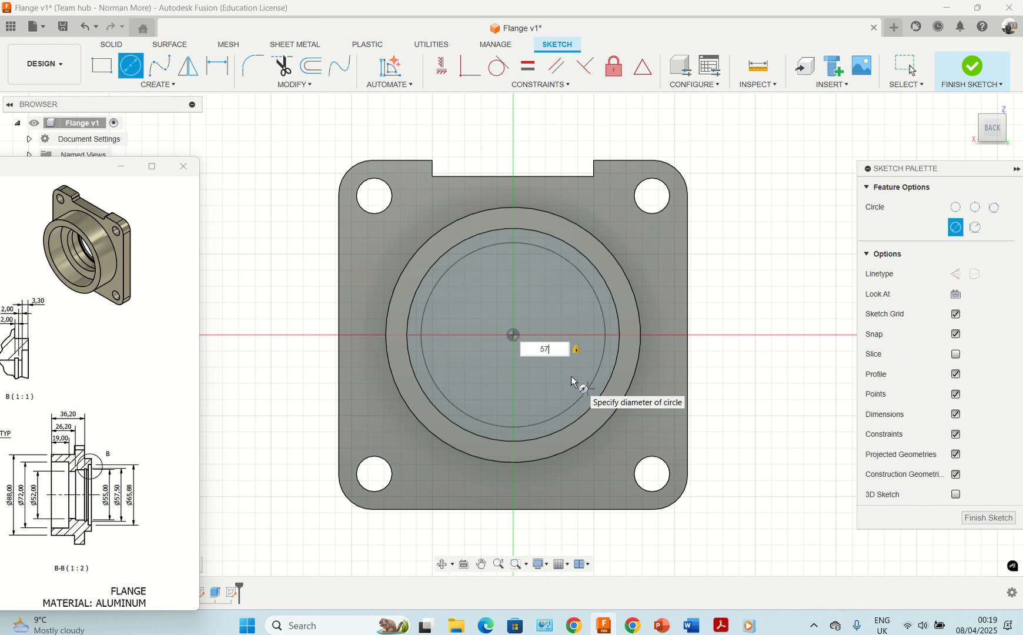
{"action": "type", "text": ".5"}
{"action": "key", "text": "Return"}
{"action": "key", "text": "Escape"}
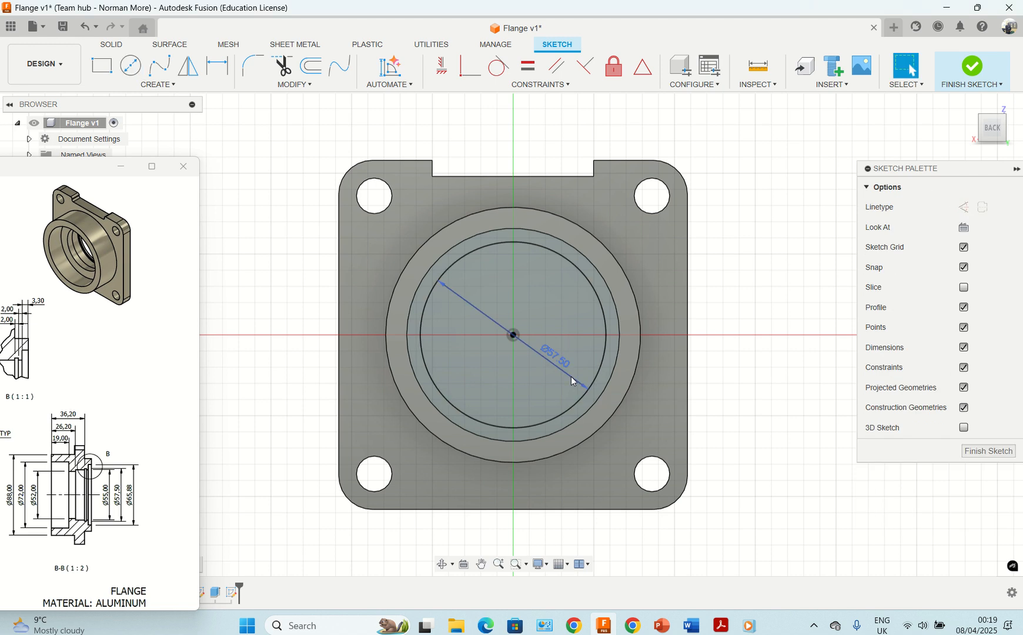
- Extrude the 57.5 mm circle inward as a cut to form a deeper stepped recess
{"action": "key", "text": "e"}
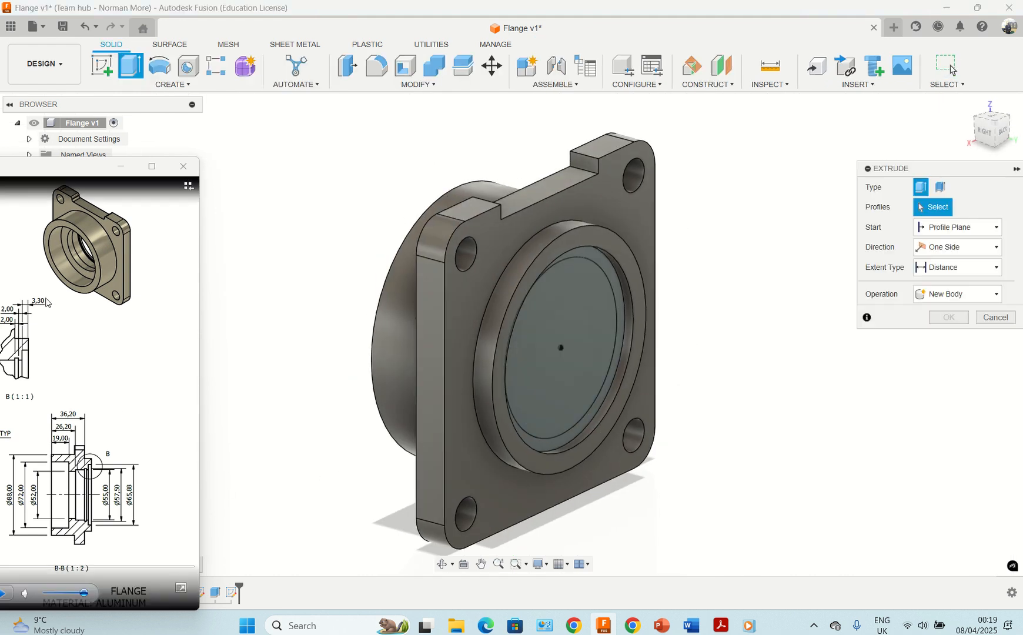
{"action": "left_click_drag", "start_coordinate": [101, 170], "coordinate": [124, 173]}
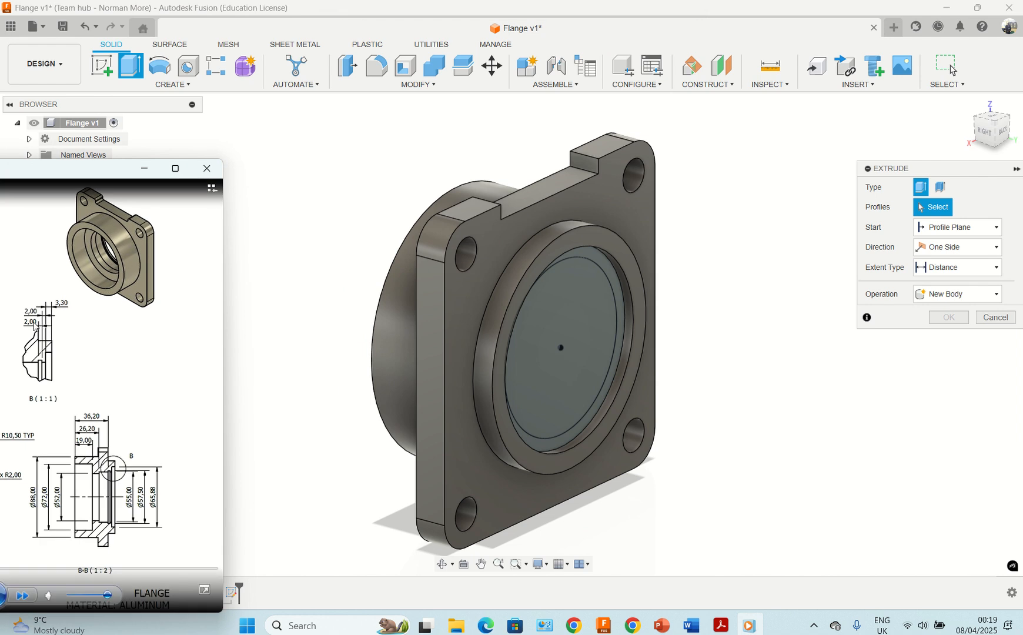
{"action": "left_click", "coordinate": [591, 336]}
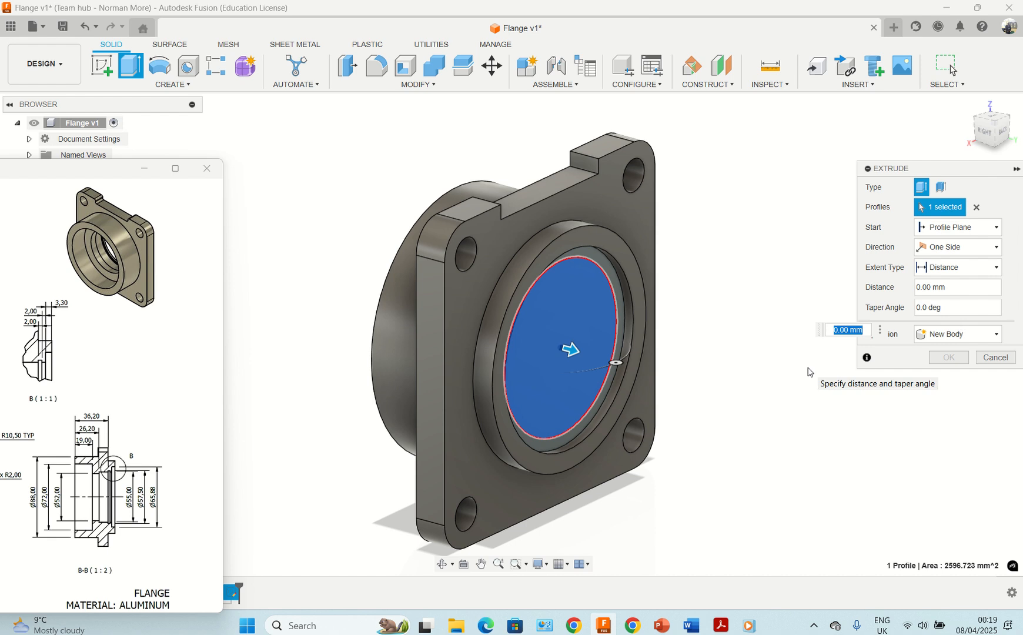
{"action": "key", "text": "Escape"}
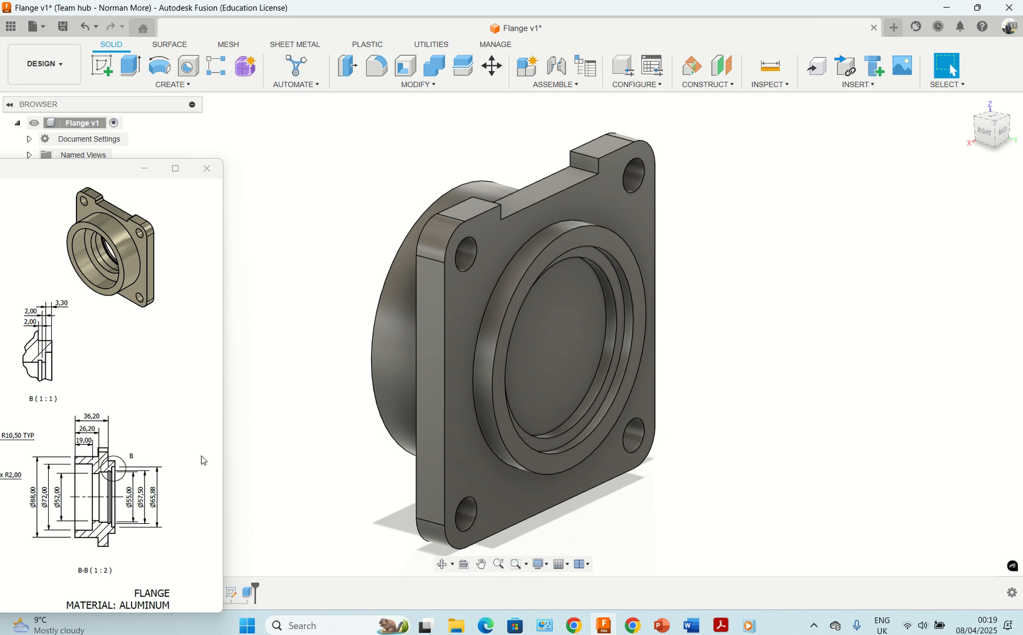
- Start a sketch on the ring-shaped ledge and draw a 57.5 mm circle from the origin matching the ledge's inner edge
{"action": "mouse_move", "coordinate": [119, 482]}
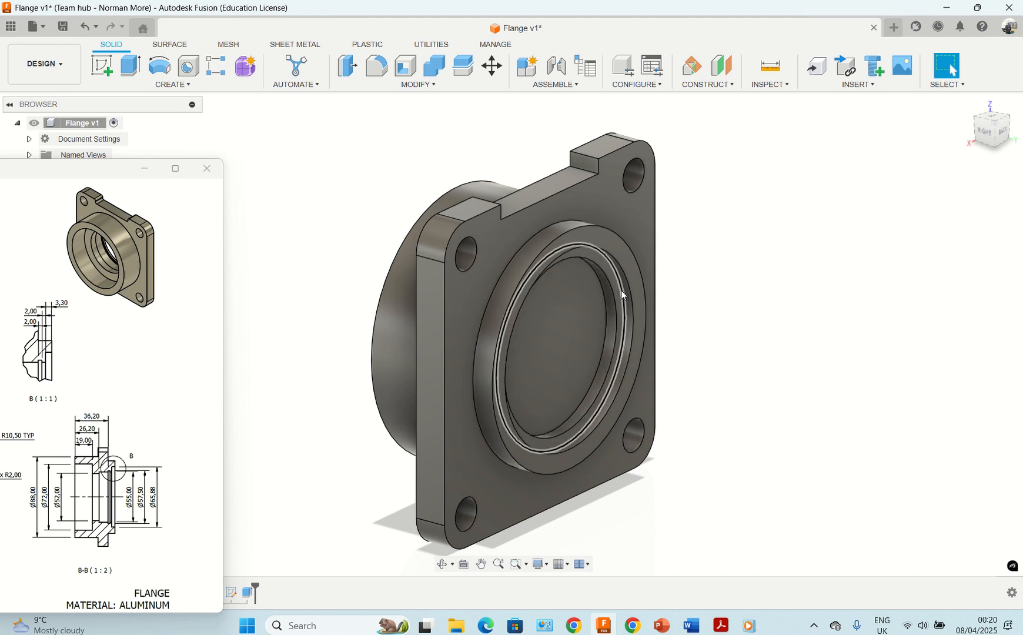
{"action": "scroll", "coordinate": [623, 294], "scroll_direction": "up", "scroll_amount": 3}
{"action": "left_click", "coordinate": [611, 270]}
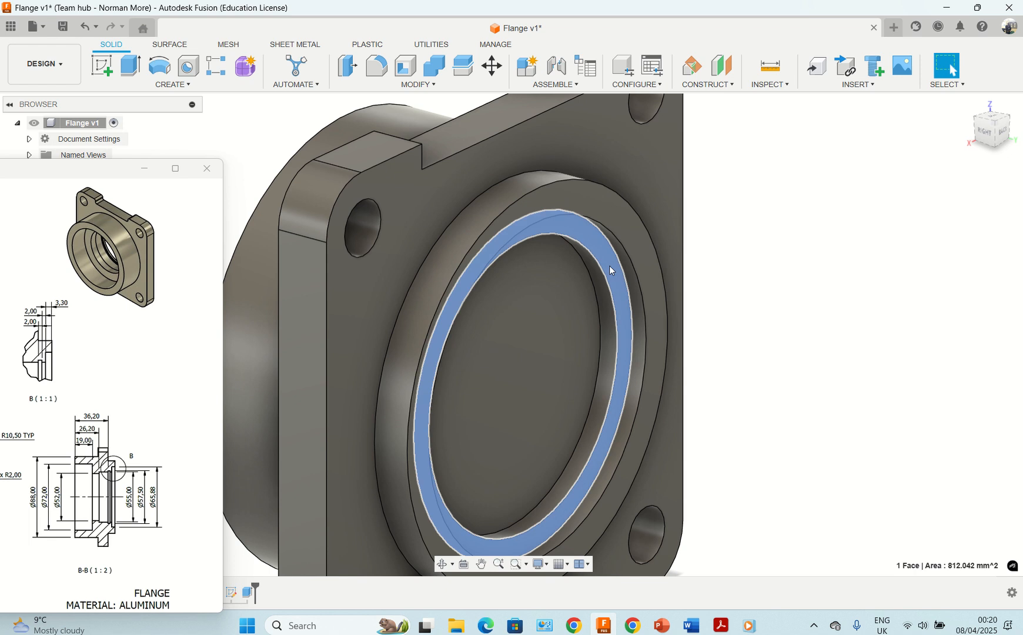
{"action": "left_click", "coordinate": [102, 67]}
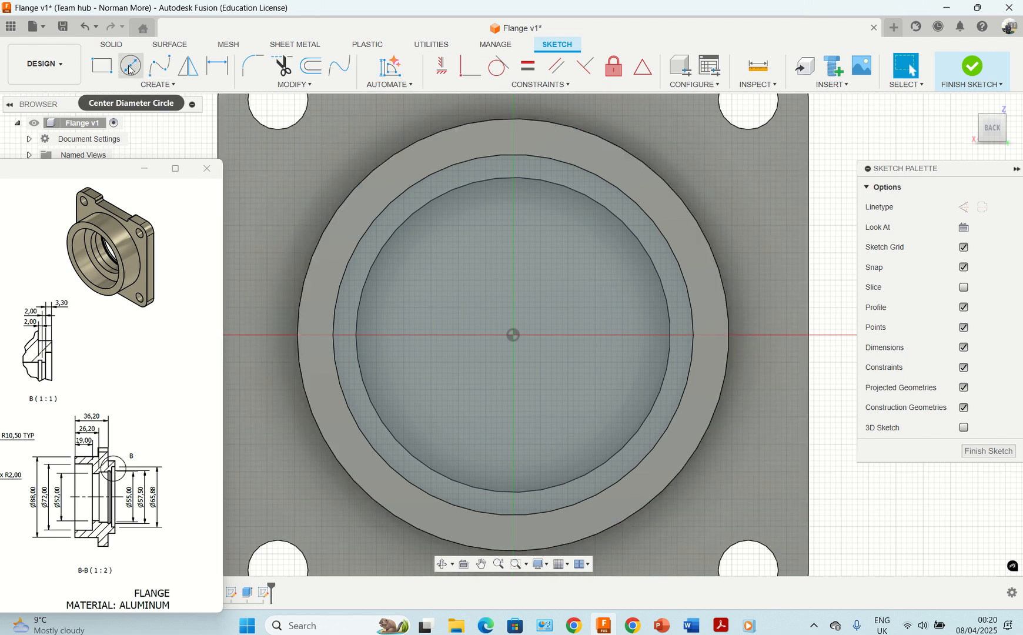
{"action": "left_click", "coordinate": [130, 68]}
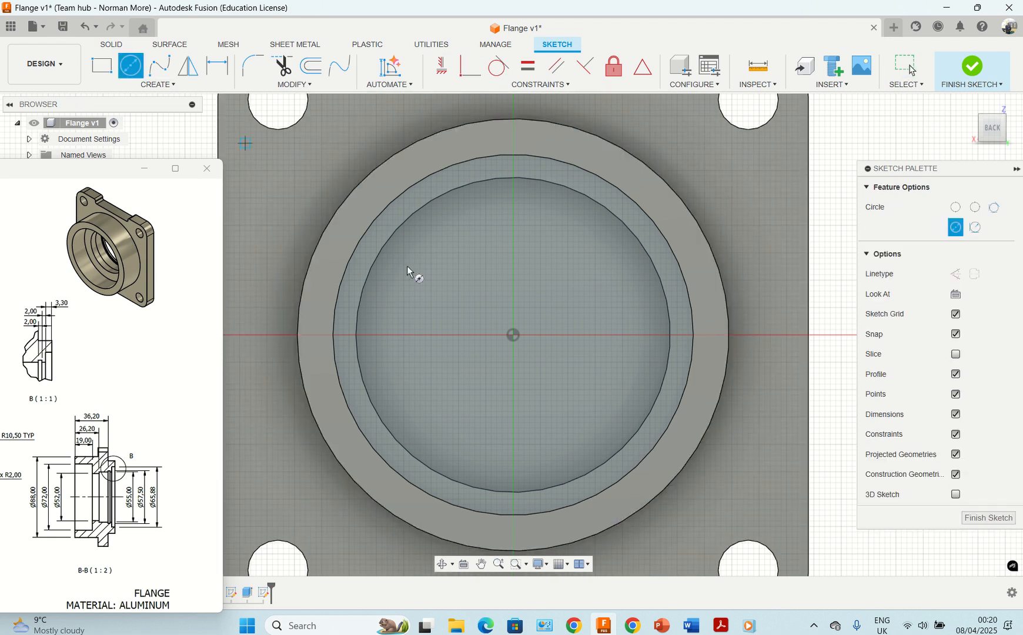
{"action": "left_click", "coordinate": [514, 335]}
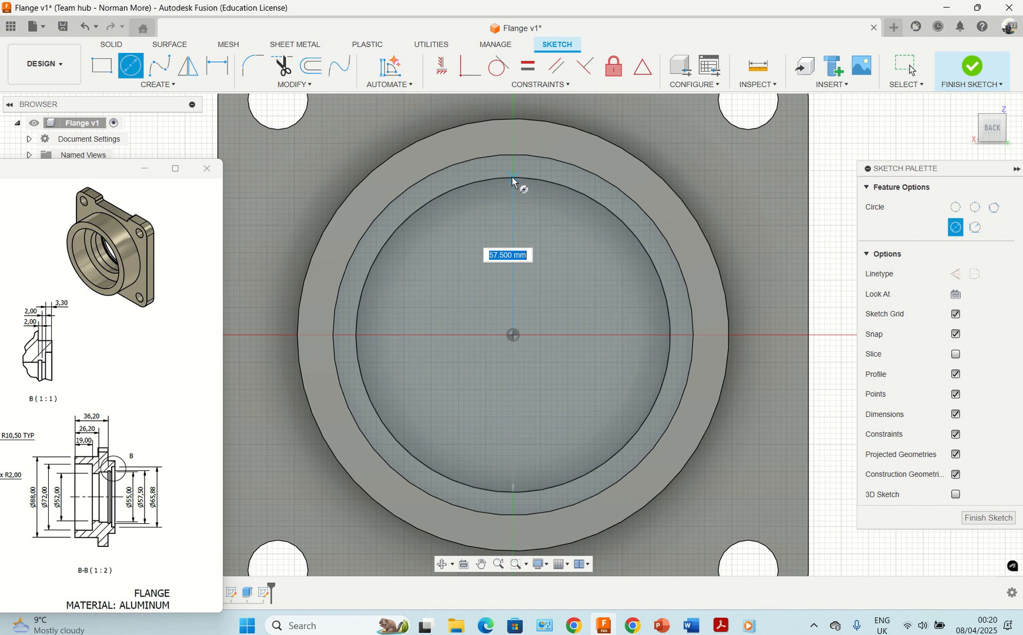
{"action": "left_click", "coordinate": [513, 182]}
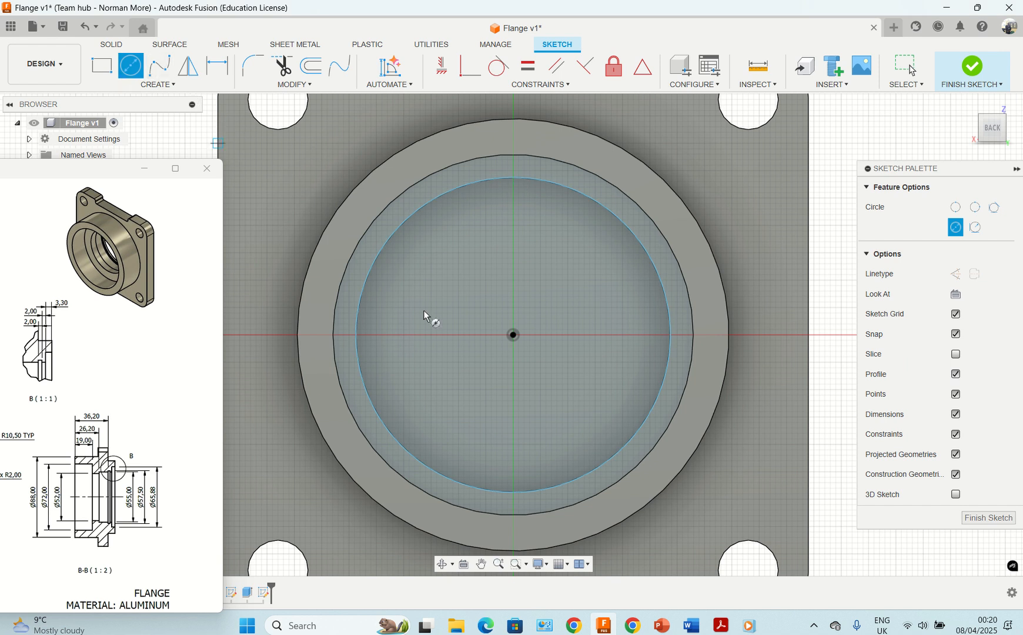
- Draw a concentric 55 mm diameter circle centred on the origin in the ledge sketch
{"action": "left_click", "coordinate": [514, 336]}
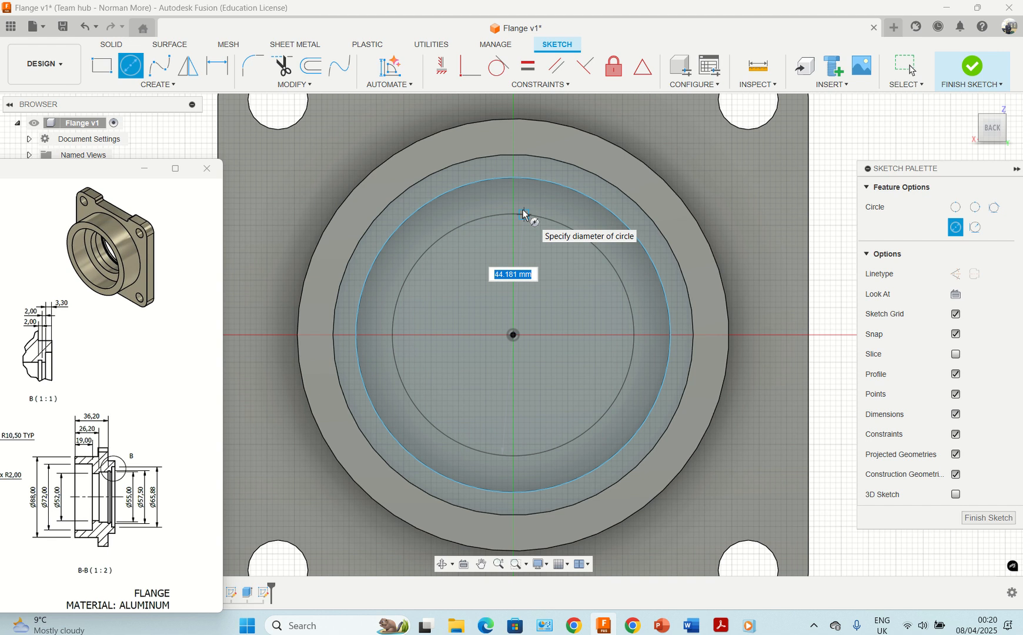
{"action": "type", "text": "55"}
{"action": "key", "text": "Return"}
{"action": "key", "text": "Escape"}
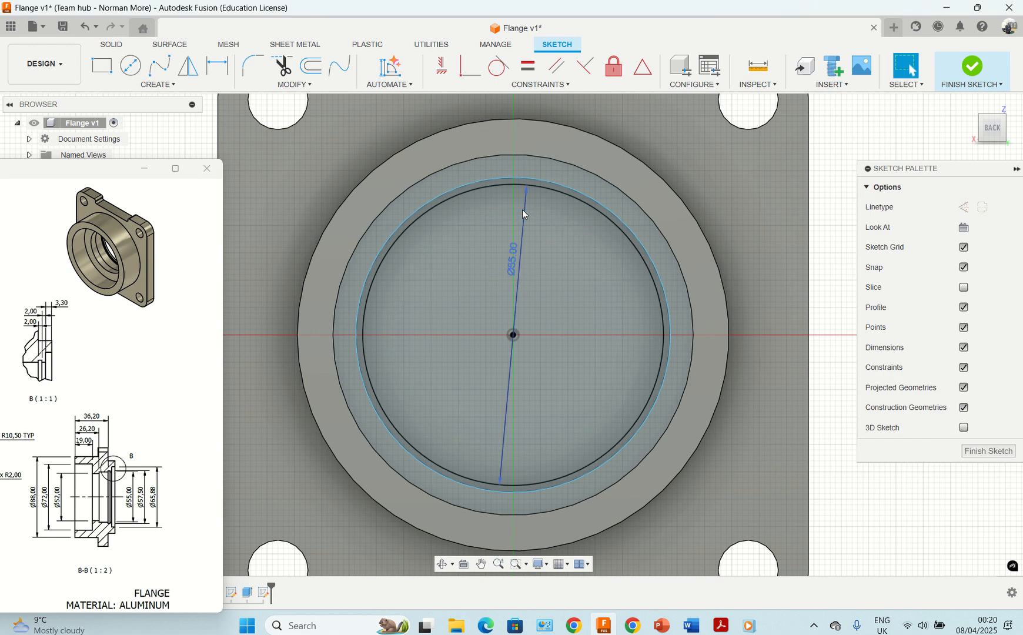
- Extrude the ring between the 55 mm and 57.5 mm circles by -2 mm to form a lip over the recess
{"action": "middle_click_drag", "start_coordinate": [564, 246], "coordinate": [600, 270], "text": "shift"}
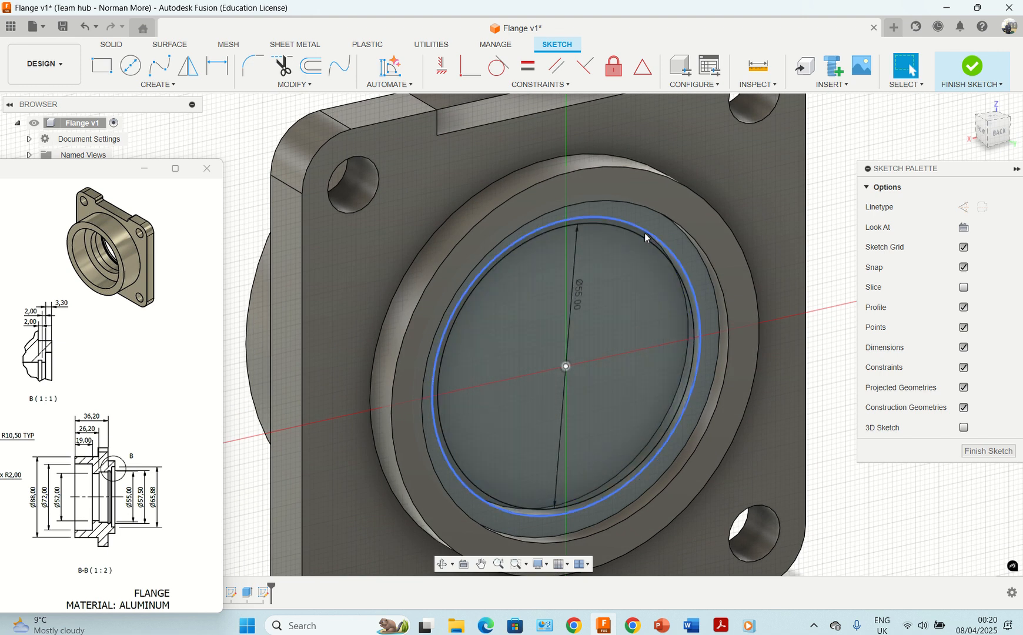
{"action": "key", "text": "e"}
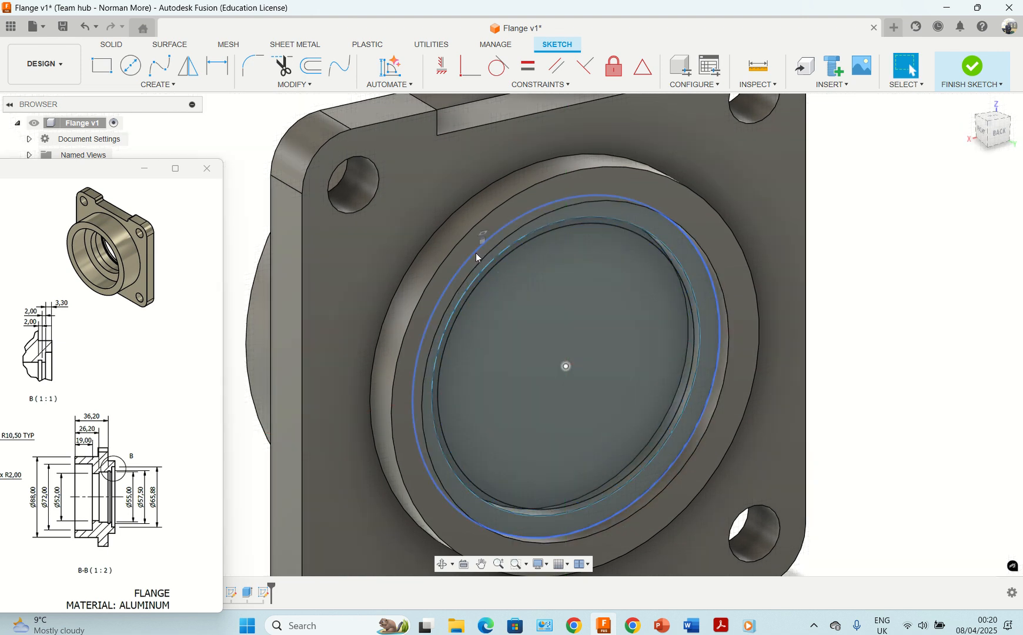
{"action": "left_click", "coordinate": [683, 276]}
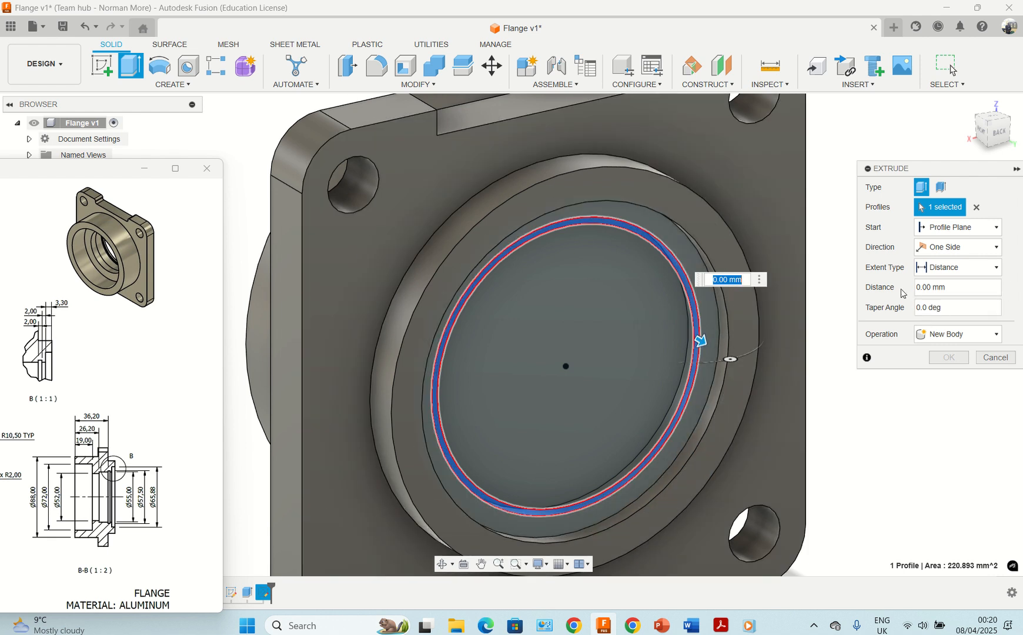
{"action": "type", "text": "-"}
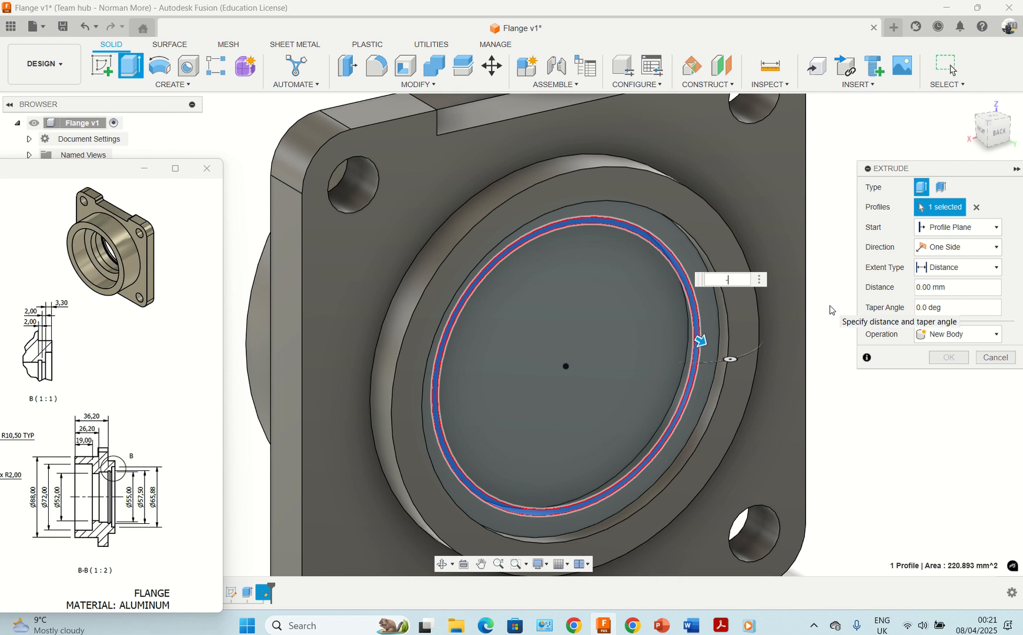
{"action": "type", "text": "2"}
{"action": "key", "text": "Return"}
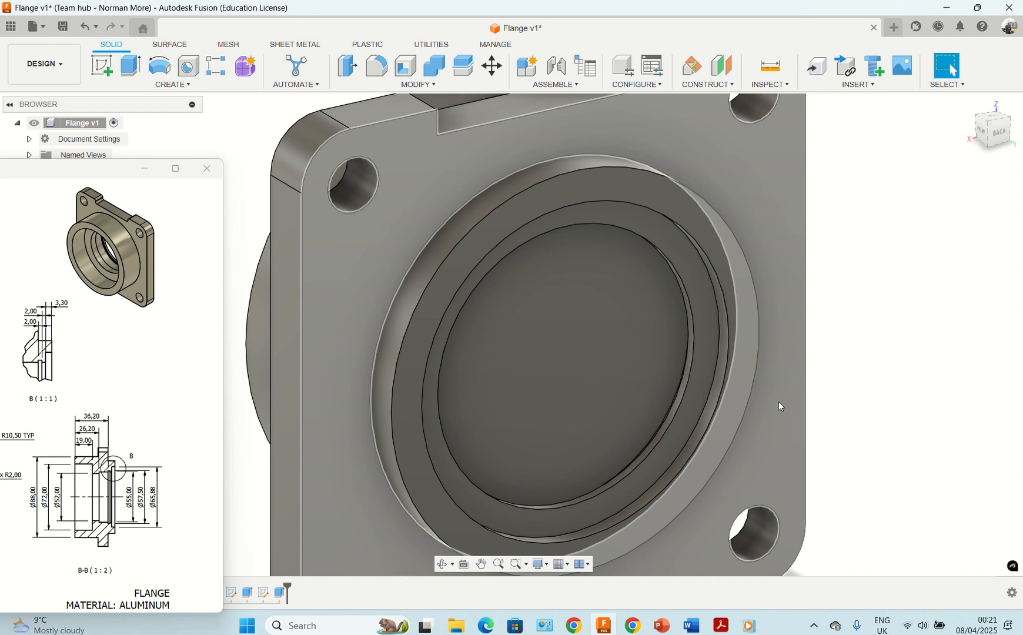
- Start a sketch on the floor of the 57.5 mm recess and draw a 55 mm diameter circle centred on the origin
{"action": "middle_click_drag", "start_coordinate": [778, 401], "coordinate": [809, 365], "text": "shift"}
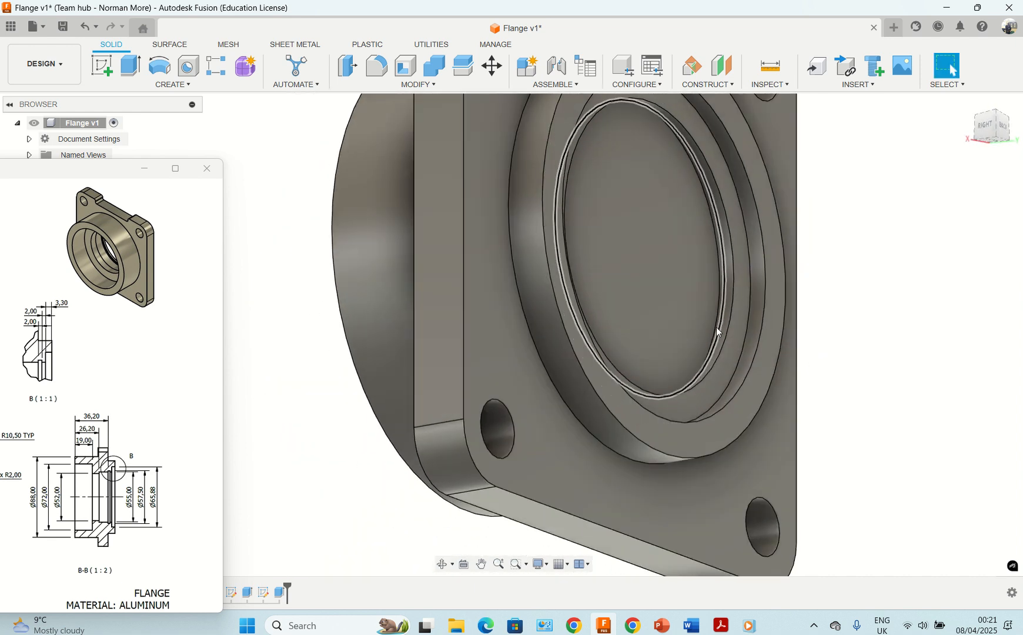
{"action": "middle_click_drag", "start_coordinate": [676, 369], "coordinate": [656, 382], "text": "shift"}
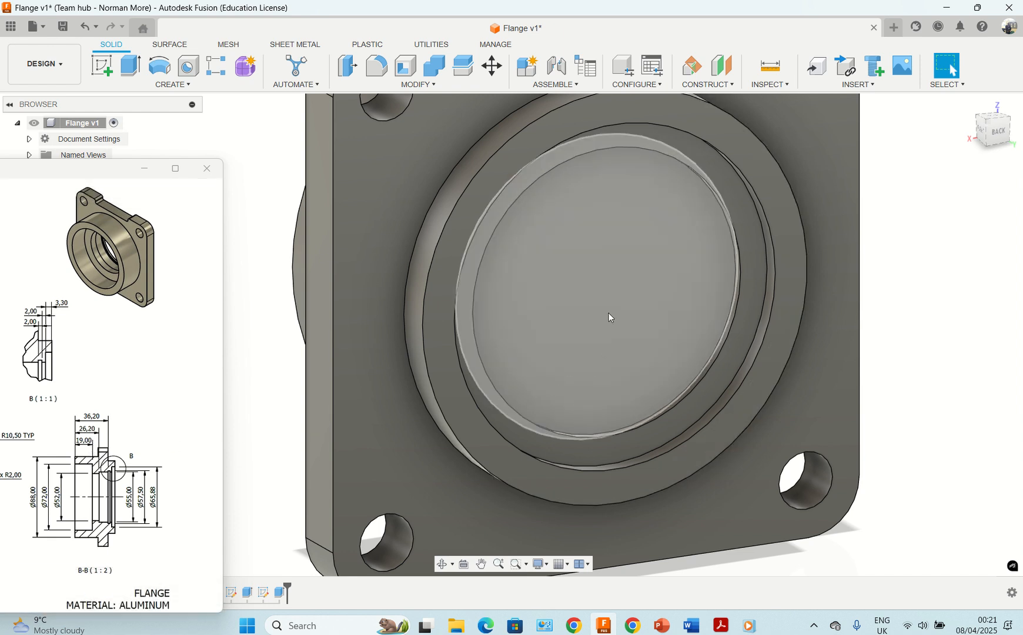
{"action": "left_click", "coordinate": [608, 314]}
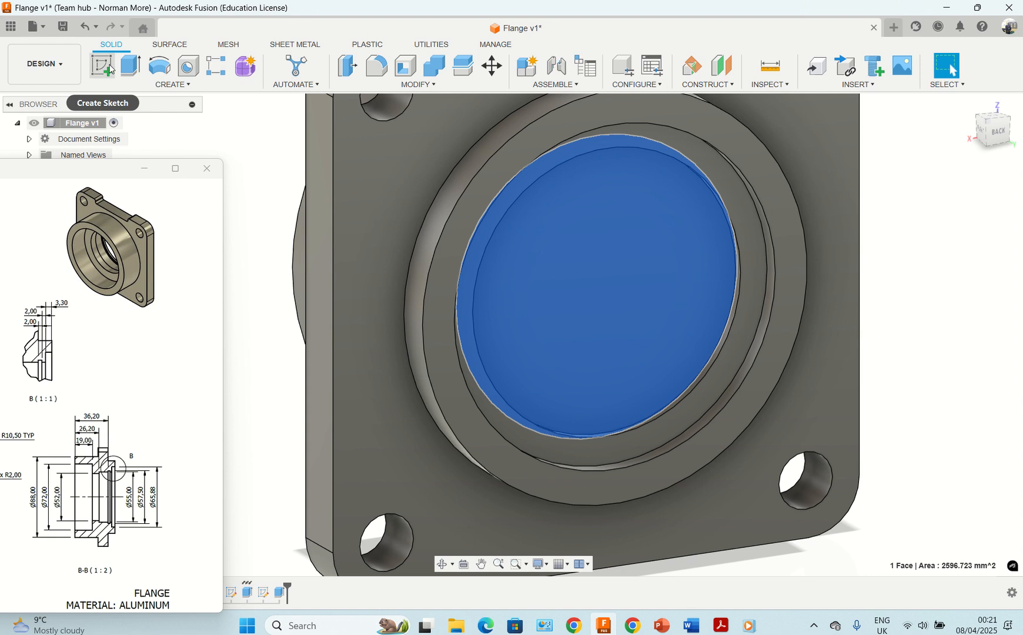
{"action": "left_click", "coordinate": [102, 66]}
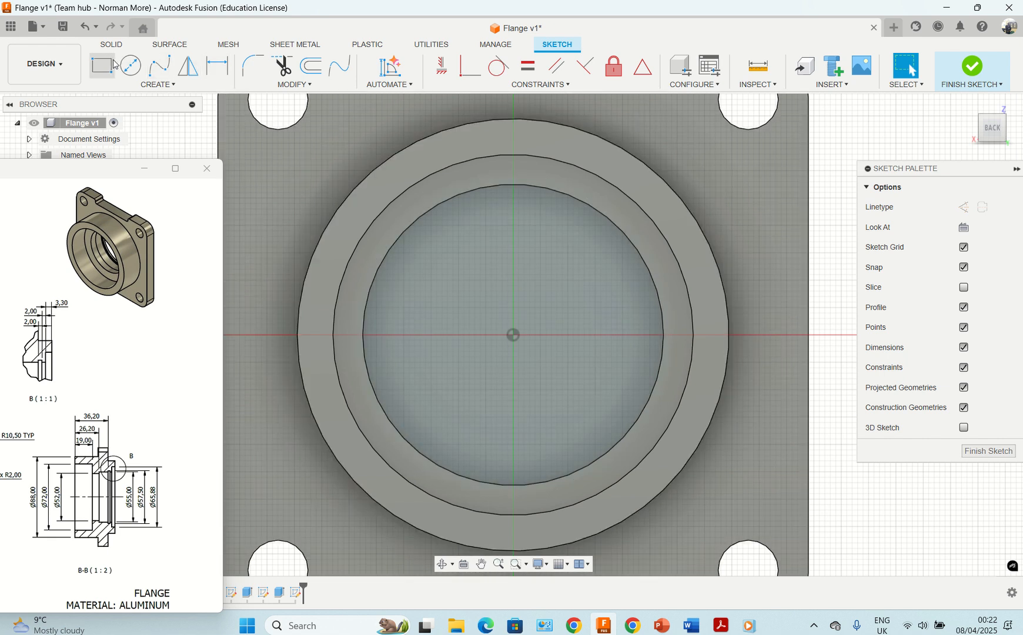
{"action": "left_click", "coordinate": [131, 65]}
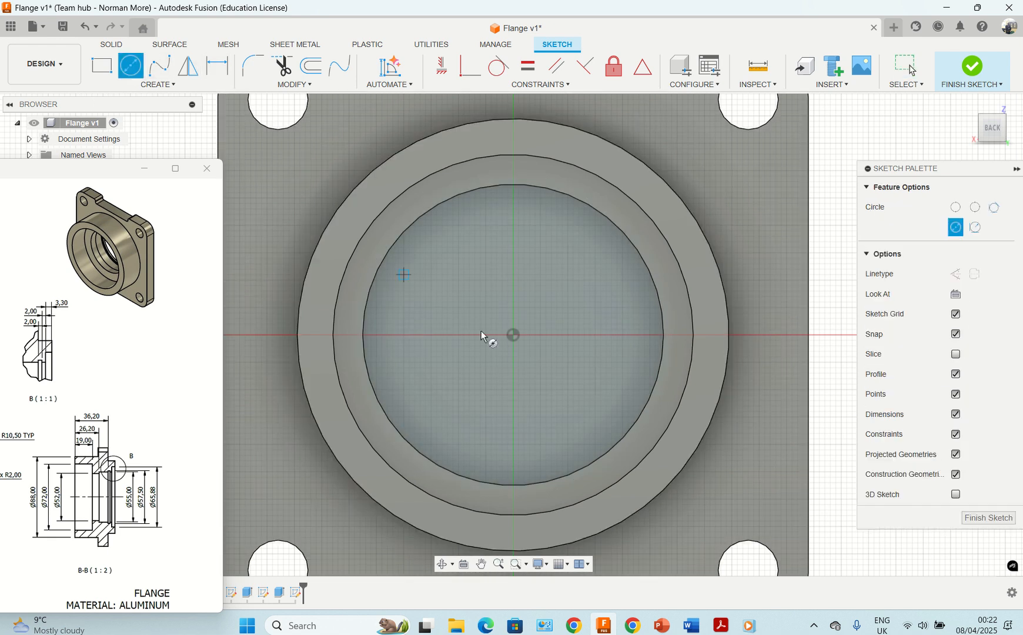
{"action": "left_click", "coordinate": [514, 336]}
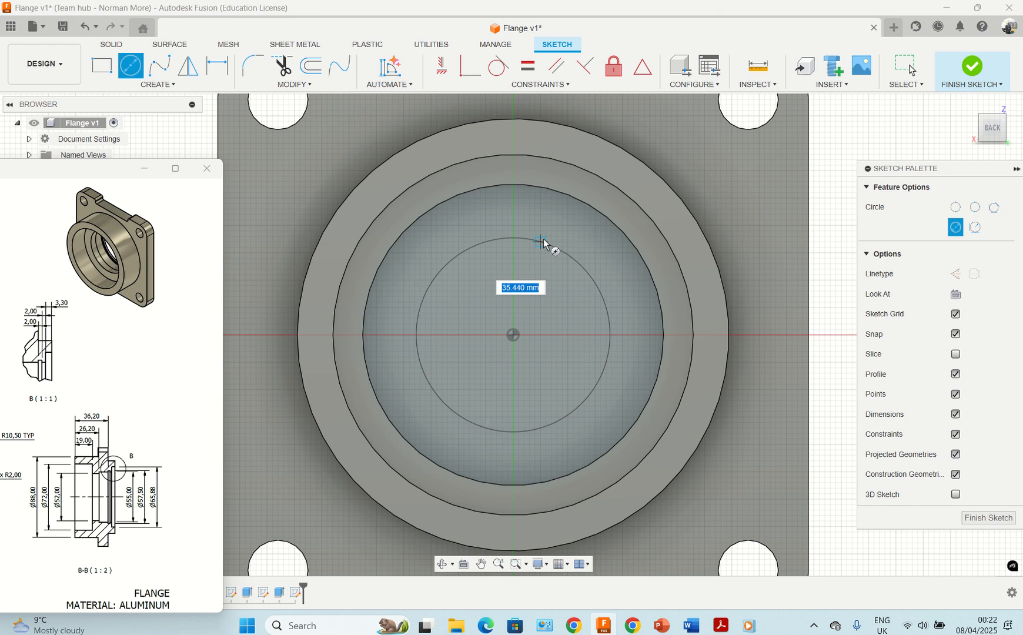
{"action": "type", "text": "55"}
{"action": "key", "text": "Return"}
{"action": "key", "text": "Escape"}
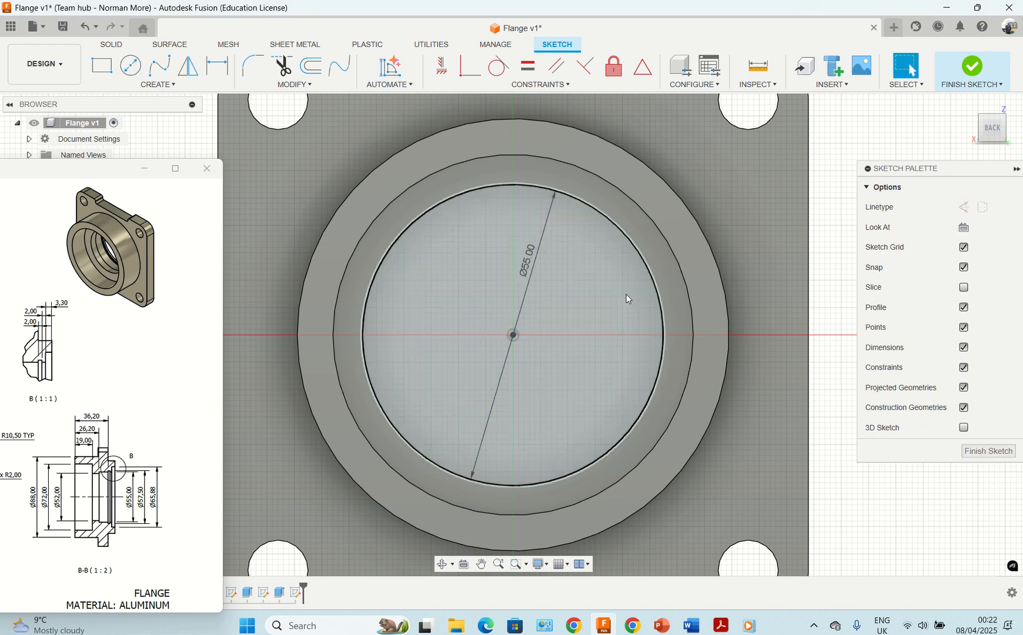
- Extrude the 55 mm circle by -7.2 mm as a cut to deepen the back recess
{"action": "key", "text": "e"}
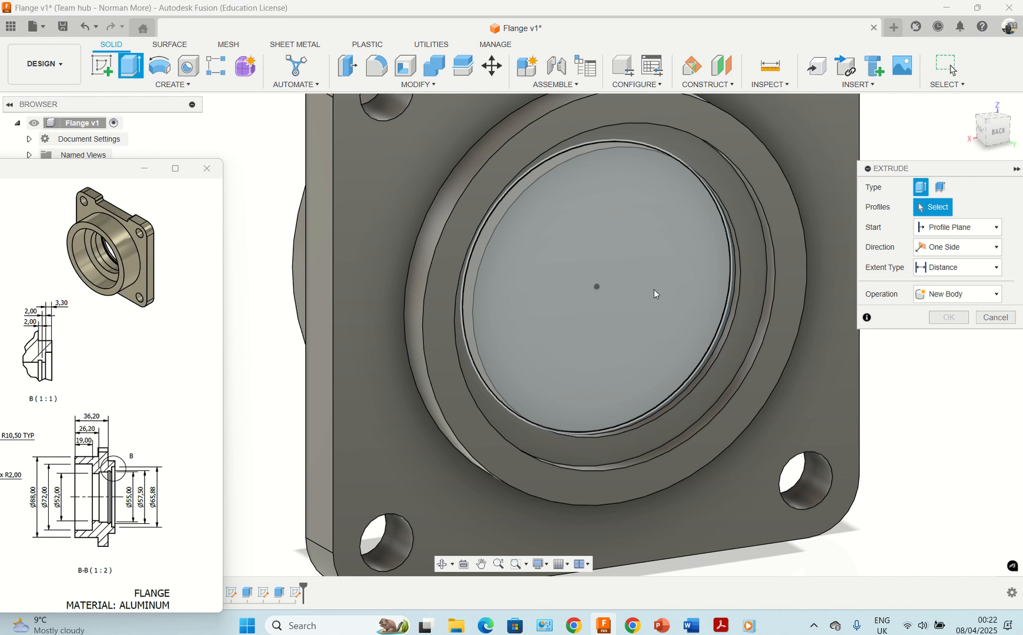
{"action": "left_click", "coordinate": [650, 292]}
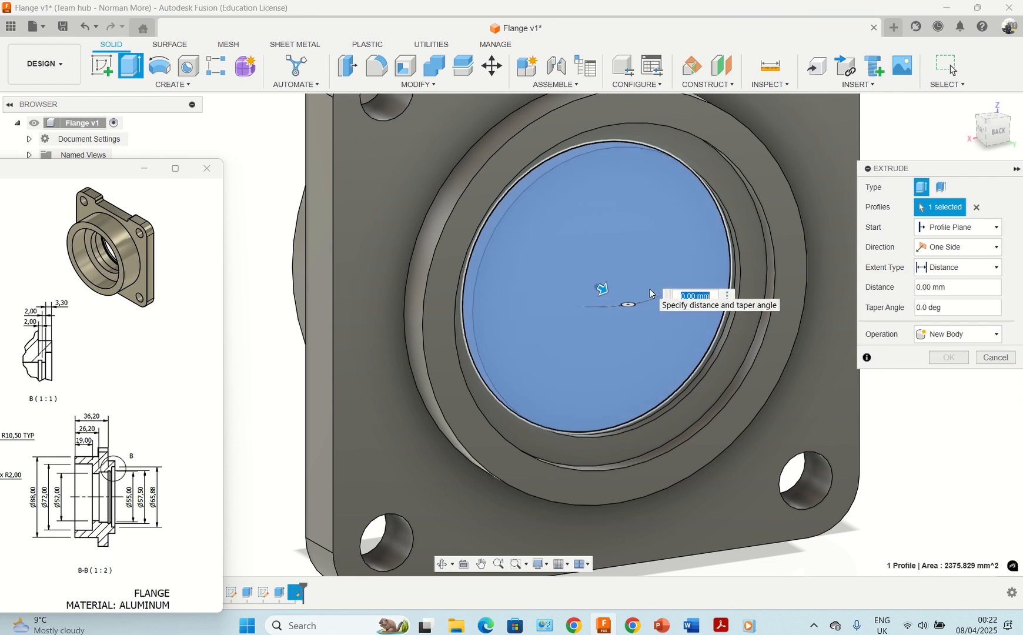
{"action": "key", "text": "BackSpace"}
{"action": "type", "text": "-7"}
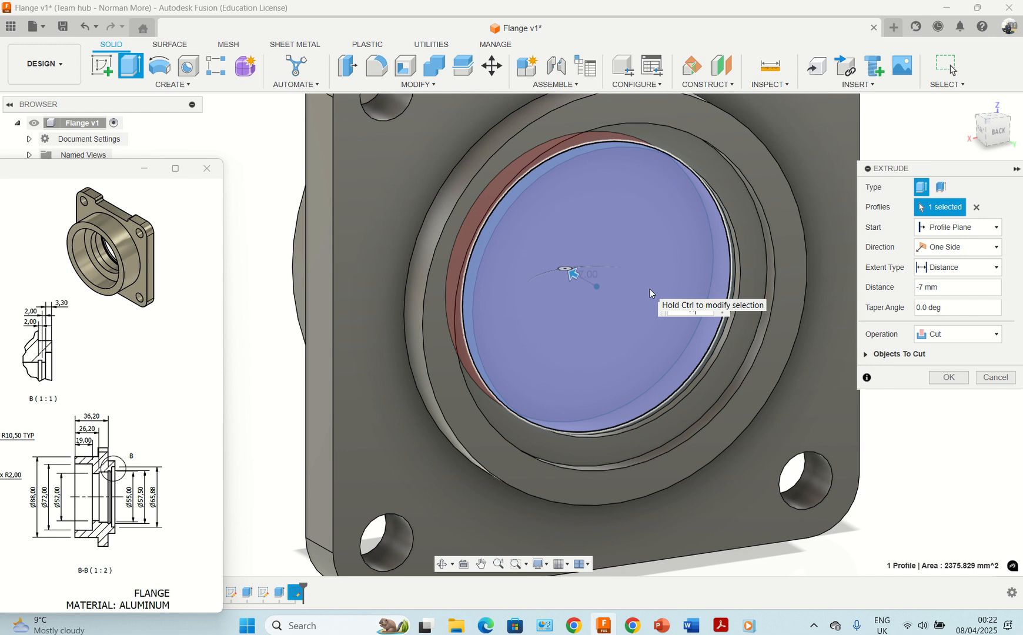
{"action": "type", "text": ".2"}
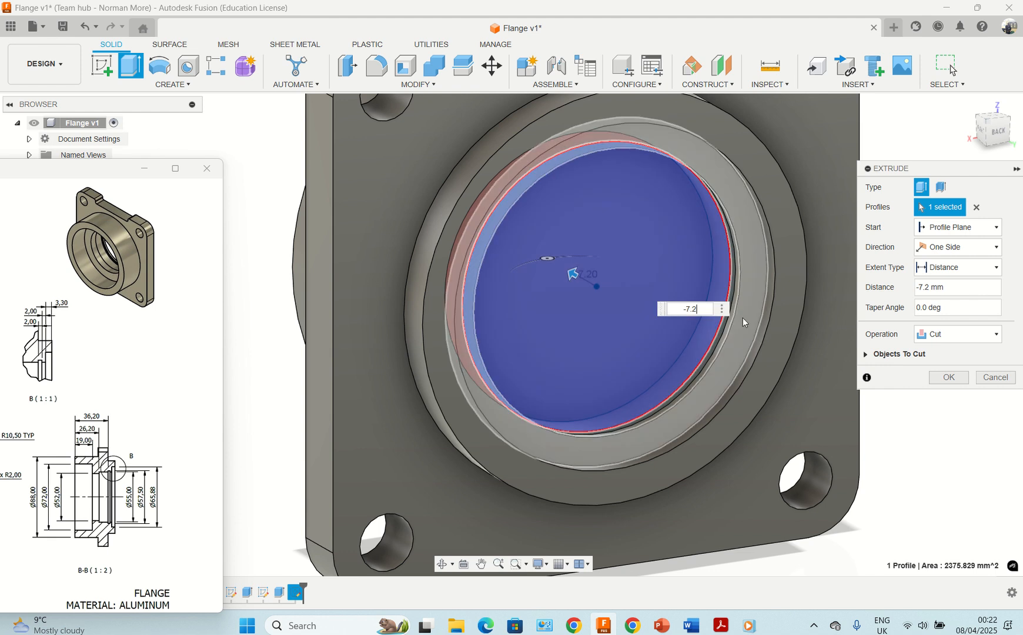
{"action": "key", "text": "Return"}
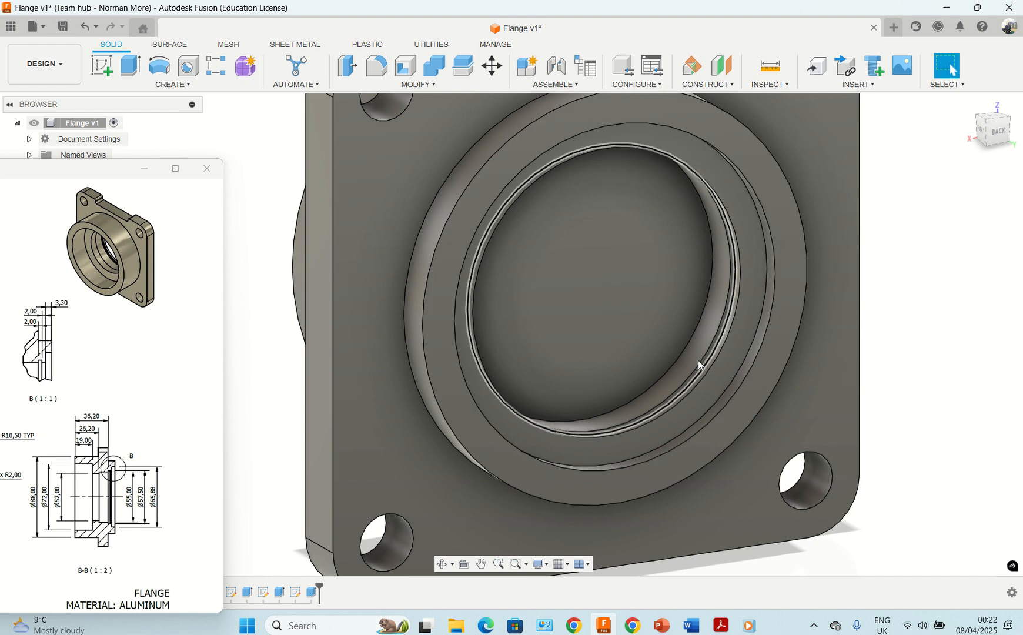
- Start a sketch on the end face of the front boss and draw a 72 mm diameter circle centred on the origin
{"action": "mouse_move", "coordinate": [692, 348]}
{"action": "middle_mouse_down", "text": "shift"}
{"action": "mouse_move", "coordinate": [710, 361]}
{"action": "mouse_move", "coordinate": [693, 351]}
{"action": "middle_mouse_up", "text": "shift"}
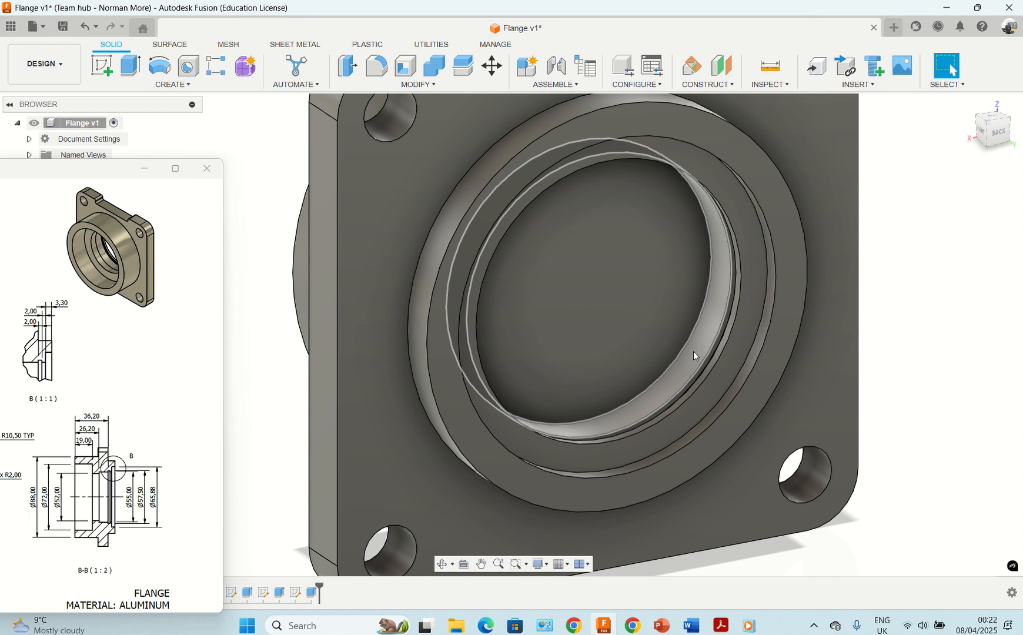
{"action": "mouse_move", "coordinate": [191, 411]}
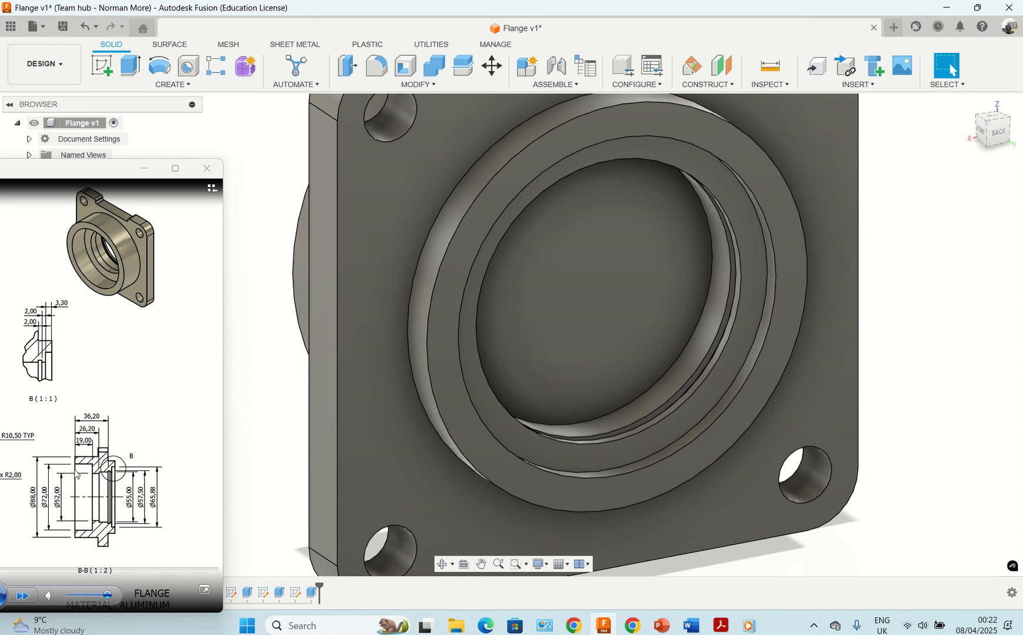
{"action": "middle_click_drag", "start_coordinate": [665, 342], "coordinate": [733, 350], "text": "shift"}
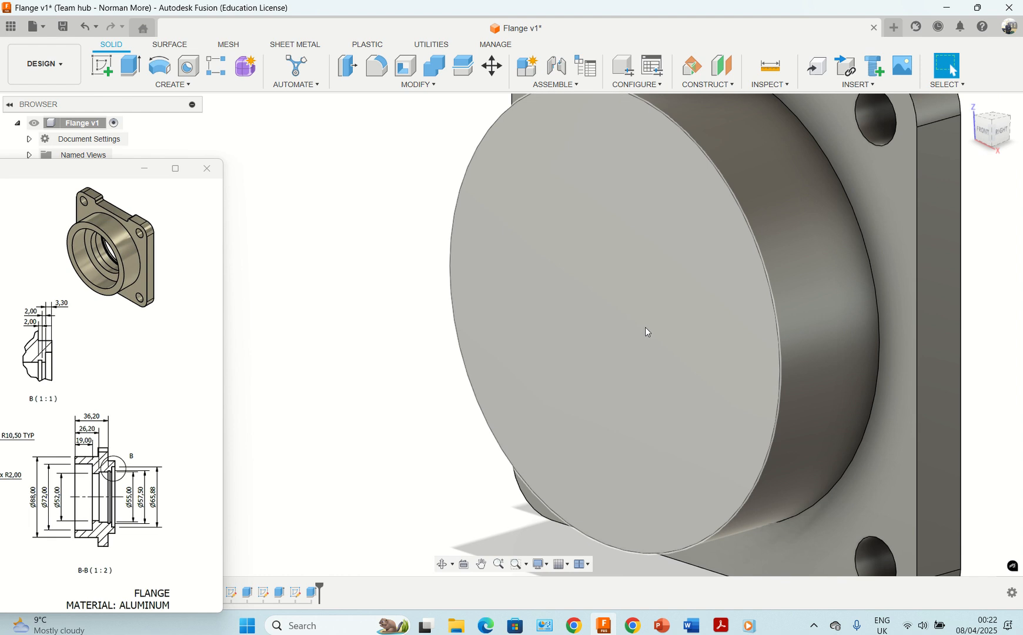
{"action": "left_click", "coordinate": [460, 214]}
{"action": "left_click", "coordinate": [102, 65]}
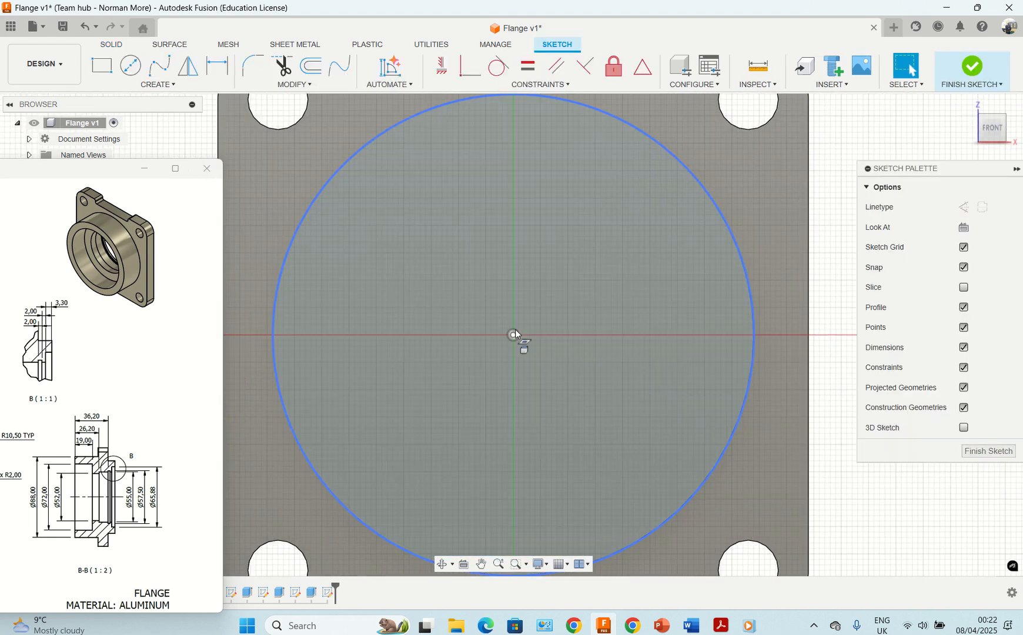
{"action": "middle_click_drag", "start_coordinate": [544, 317], "coordinate": [591, 347]}
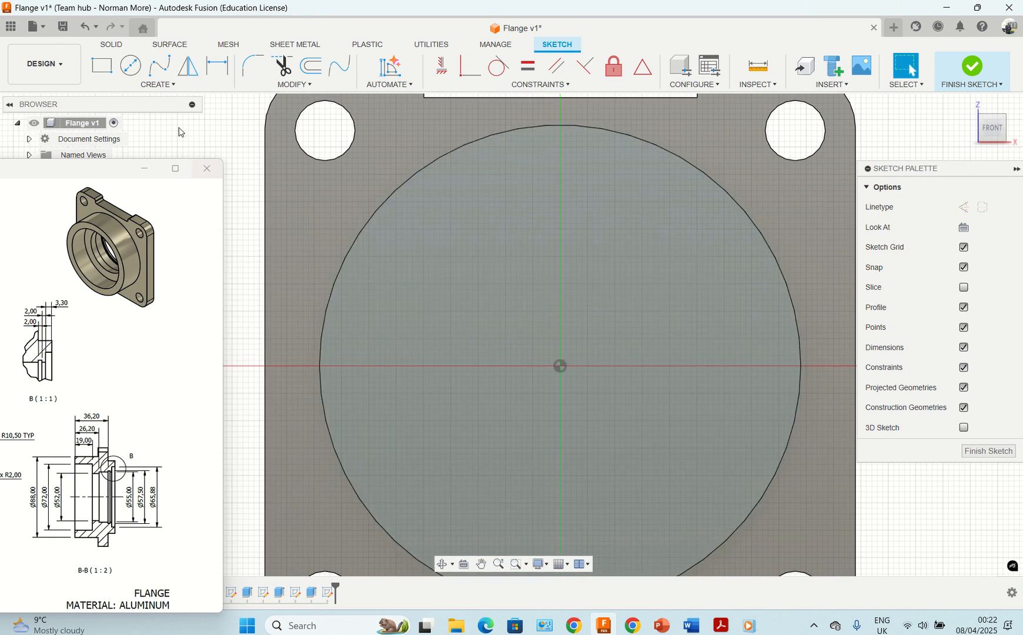
{"action": "left_click", "coordinate": [133, 68]}
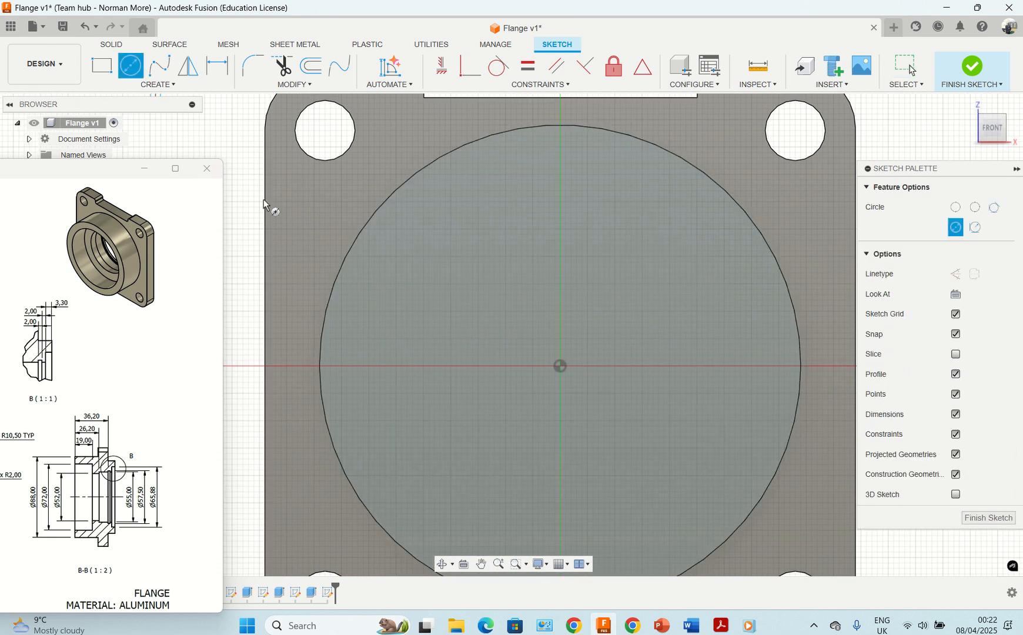
{"action": "left_click", "coordinate": [560, 367]}
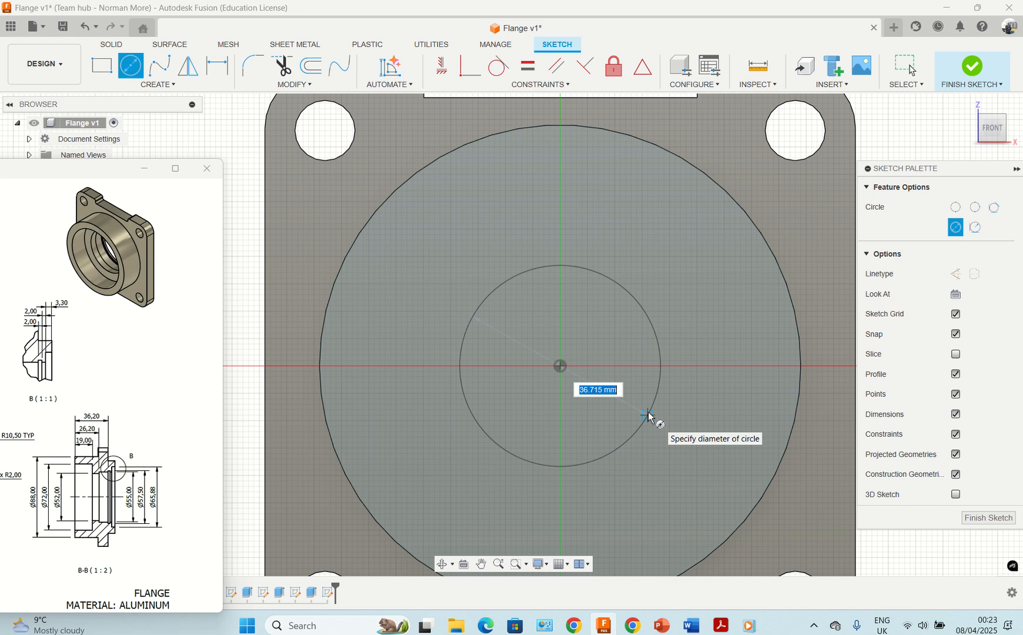
{"action": "type", "text": "72"}
{"action": "key", "text": "Return"}
{"action": "key", "text": "Escape"}
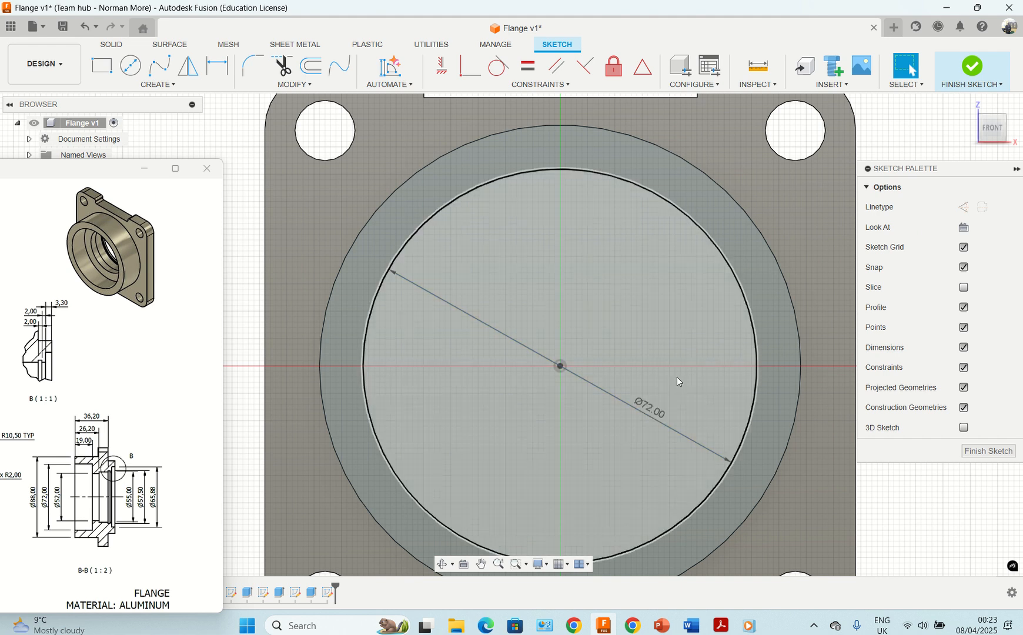
- Extrude the 72 mm circle by -19 mm as a cut into the front boss
{"action": "key", "text": "e"}
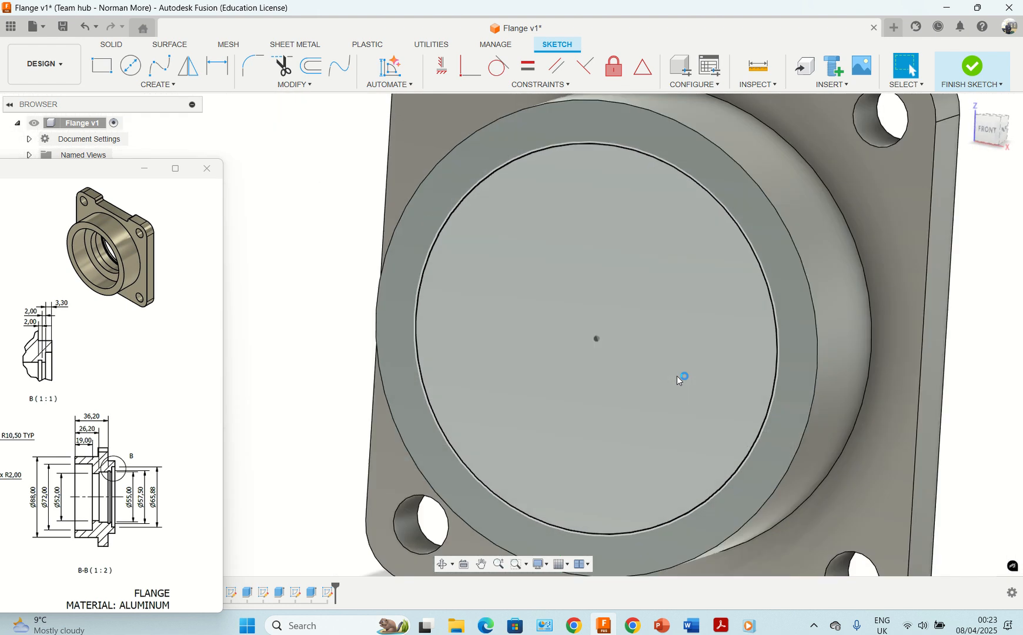
{"action": "left_click", "coordinate": [651, 346]}
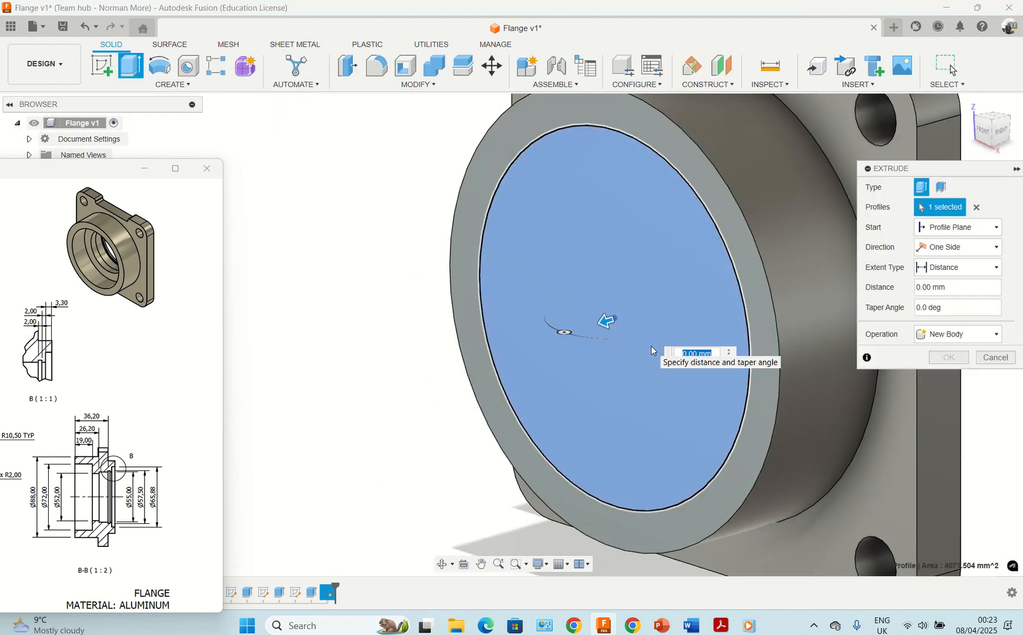
{"action": "key", "text": "BackSpace"}
{"action": "type", "text": "-19"}
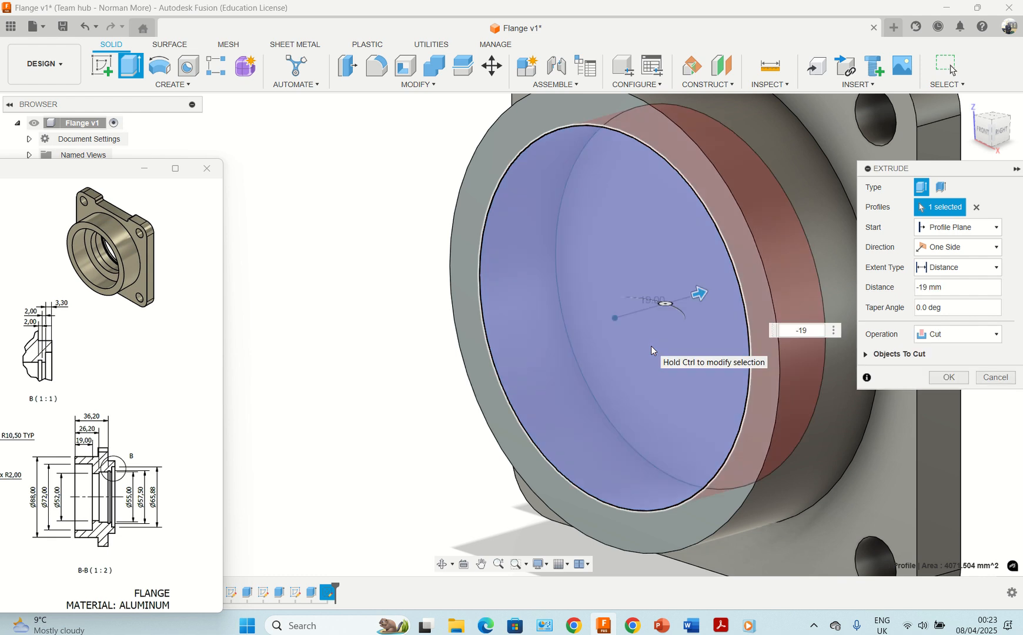
{"action": "key", "text": "Return"}
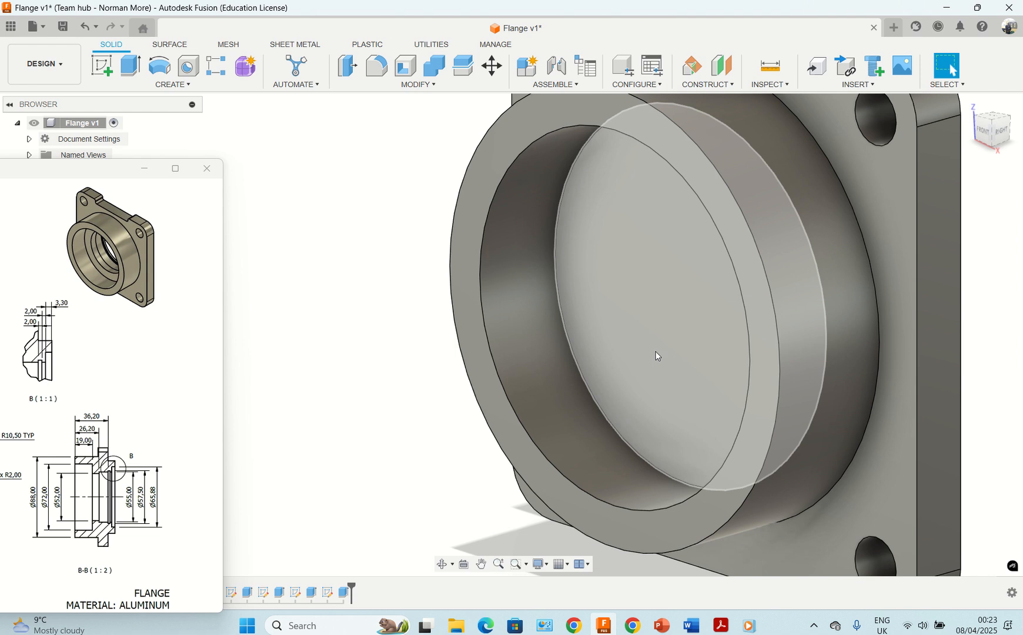
- Start a sketch on the floor of the front boss's recess and draw a 52 mm diameter circle centred on the origin
{"action": "left_click", "coordinate": [658, 356]}
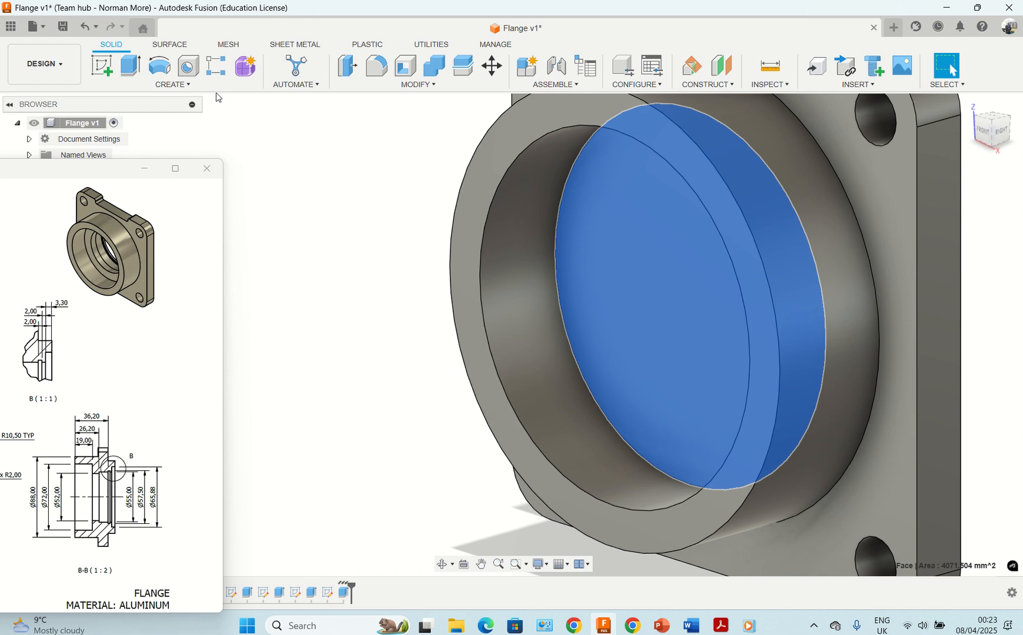
{"action": "left_click", "coordinate": [108, 63]}
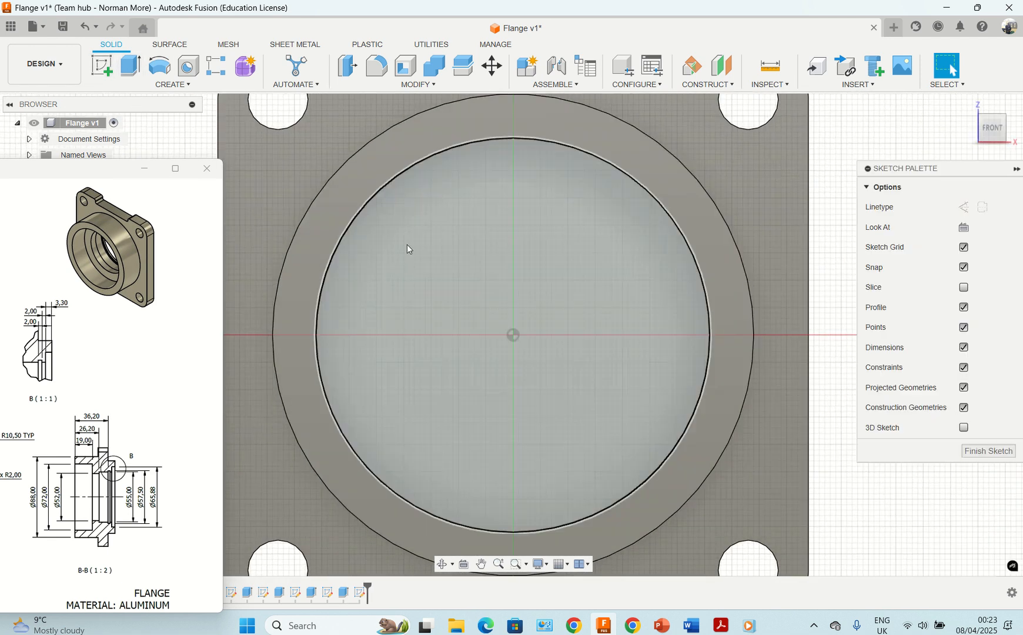
{"action": "left_click", "coordinate": [128, 66]}
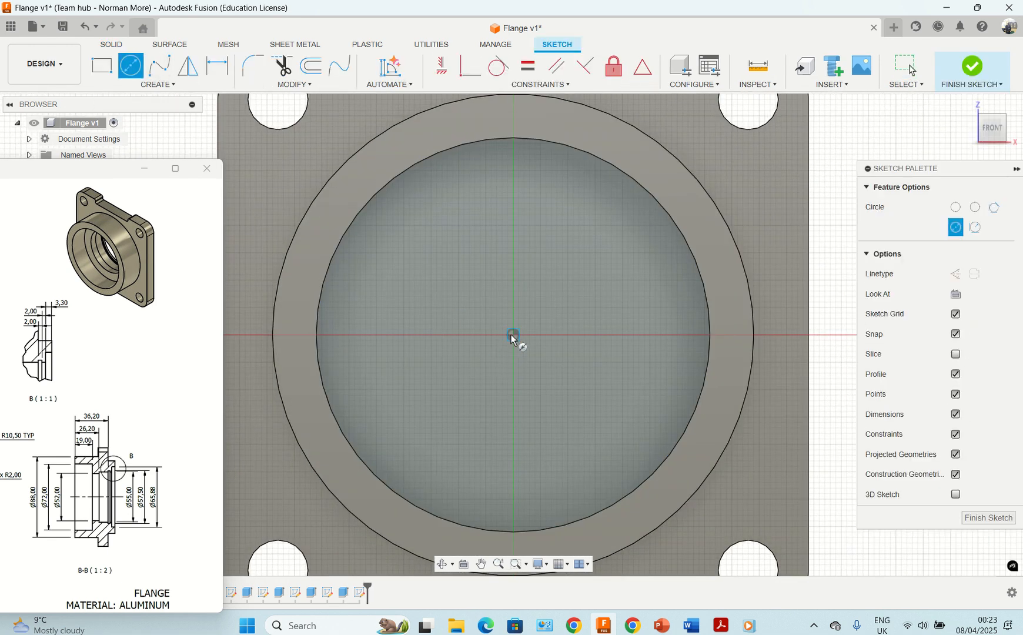
{"action": "left_click", "coordinate": [513, 335]}
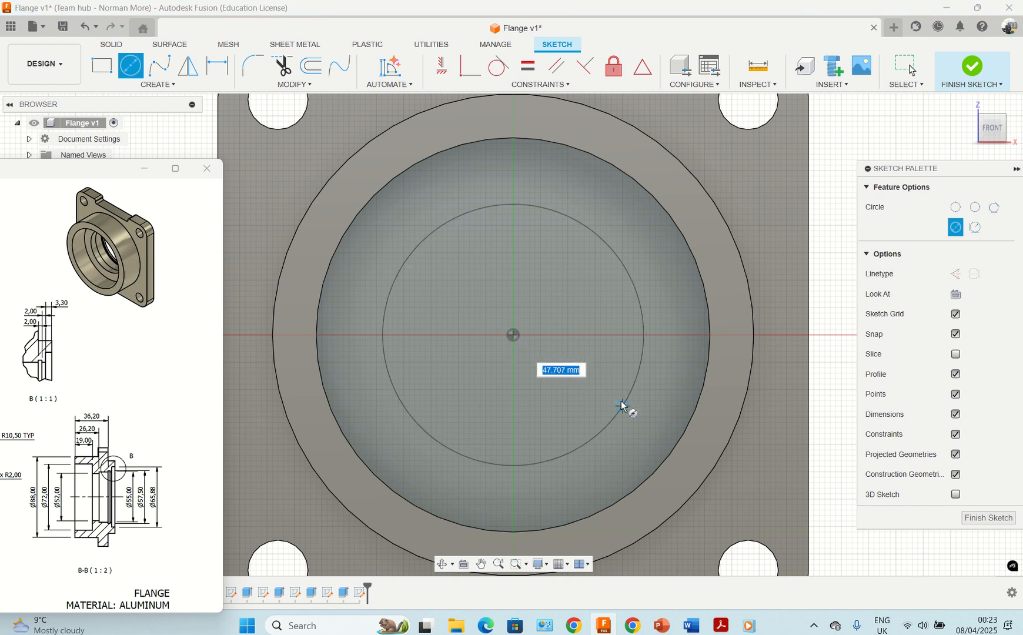
{"action": "type", "text": "52"}
{"action": "key", "text": "Return"}
{"action": "key", "text": "Escape"}
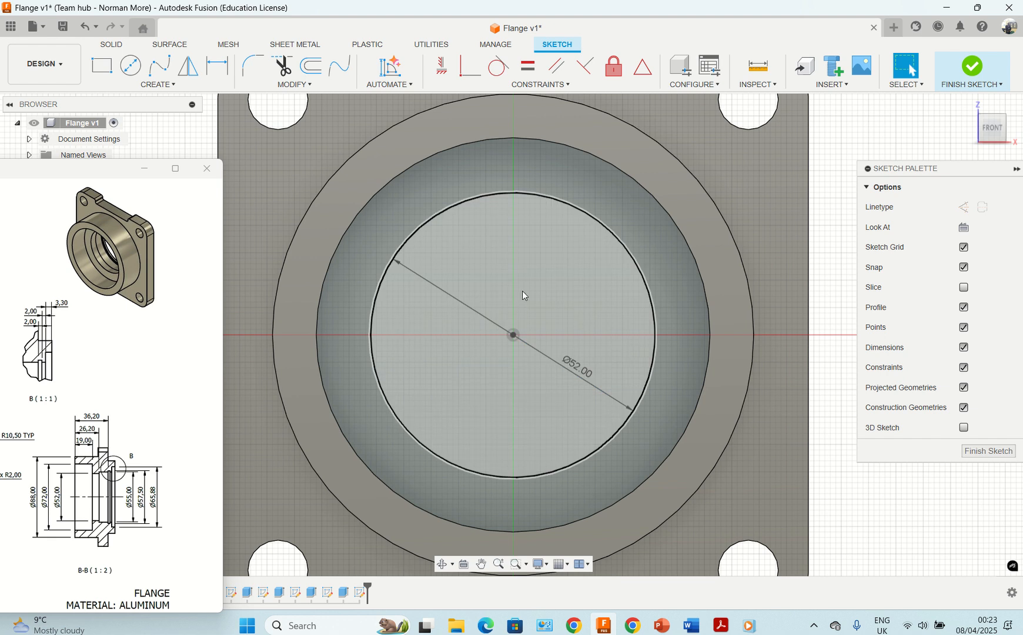
- Extrude the 52 mm circle as a cut into the front boss's recess floor, reaching the drawing's 26.20 mm depth
{"action": "key", "text": "e"}
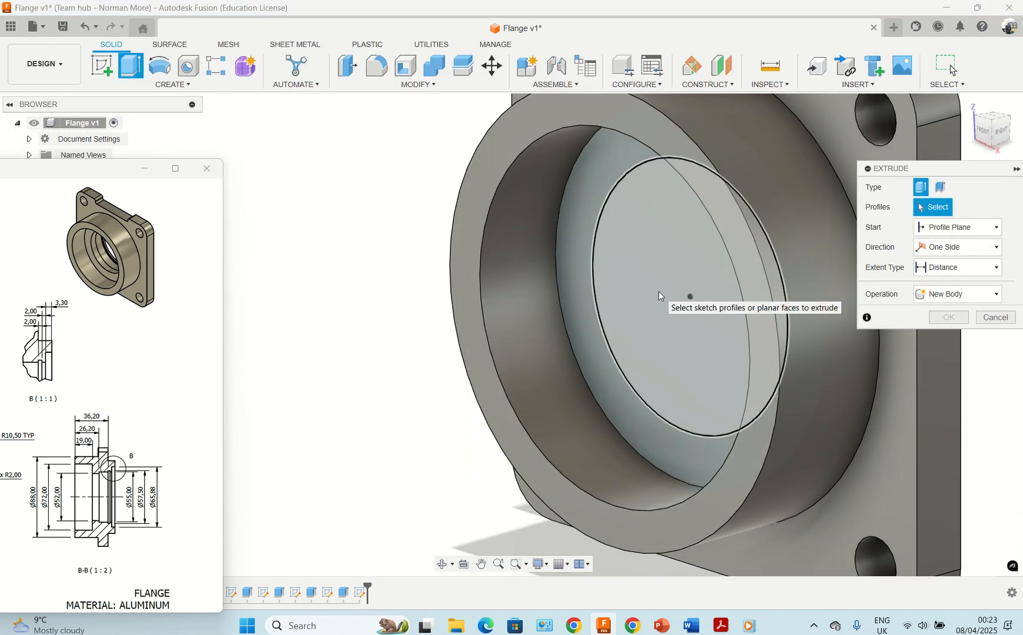
{"action": "left_click", "coordinate": [659, 293]}
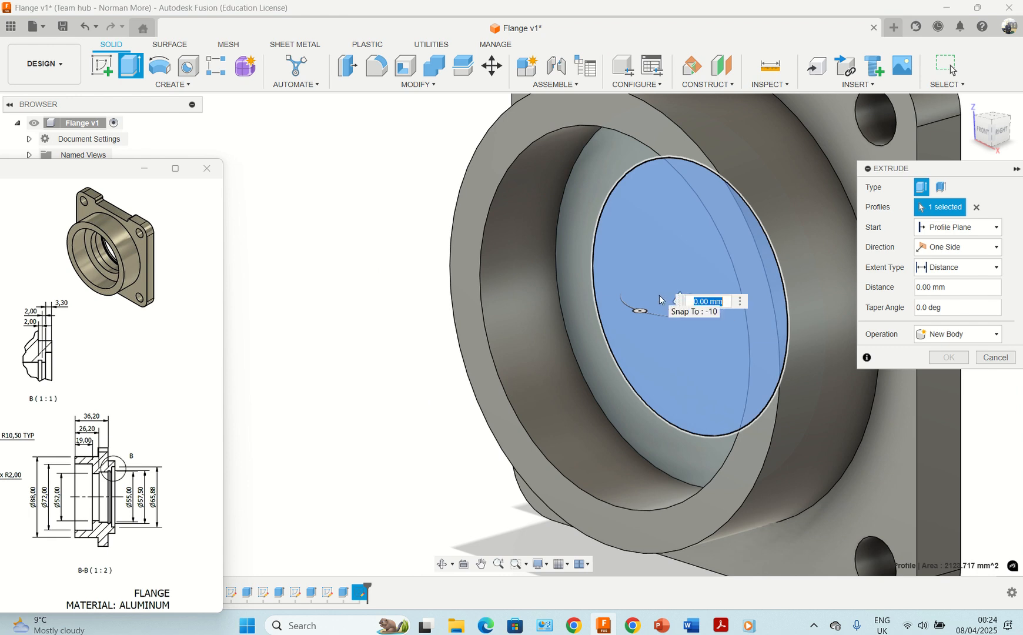
{"action": "key", "text": "BackSpace"}
{"action": "type", "text": "-2"}
{"action": "key", "text": "Return"}
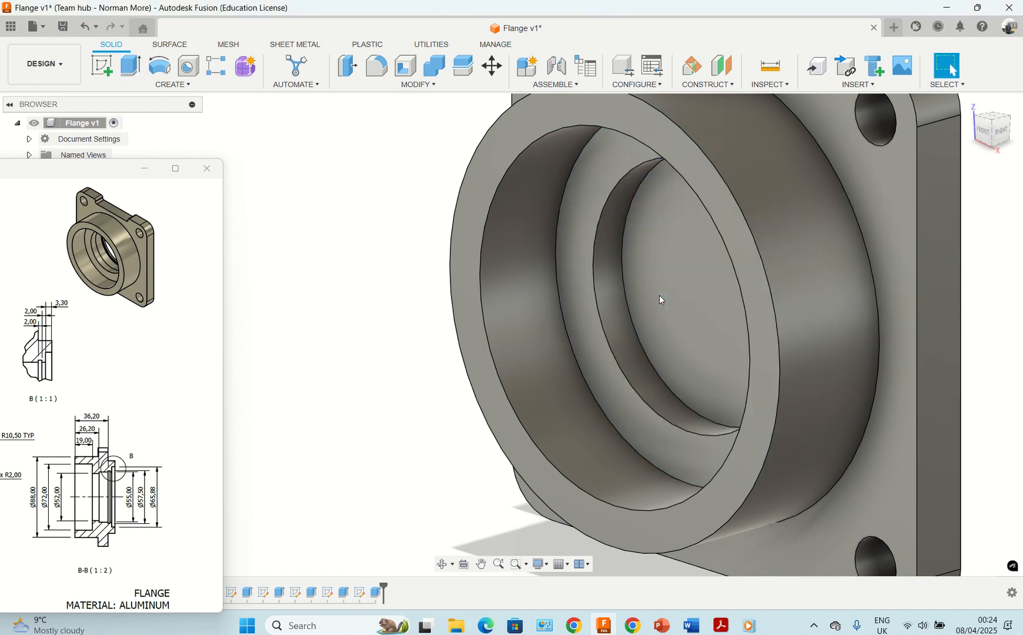
- Edit the 55 mm diameter cut in the back boss and set its extrusion distance to -10 mm
{"action": "middle_click_drag", "start_coordinate": [665, 321], "coordinate": [472, 349]}
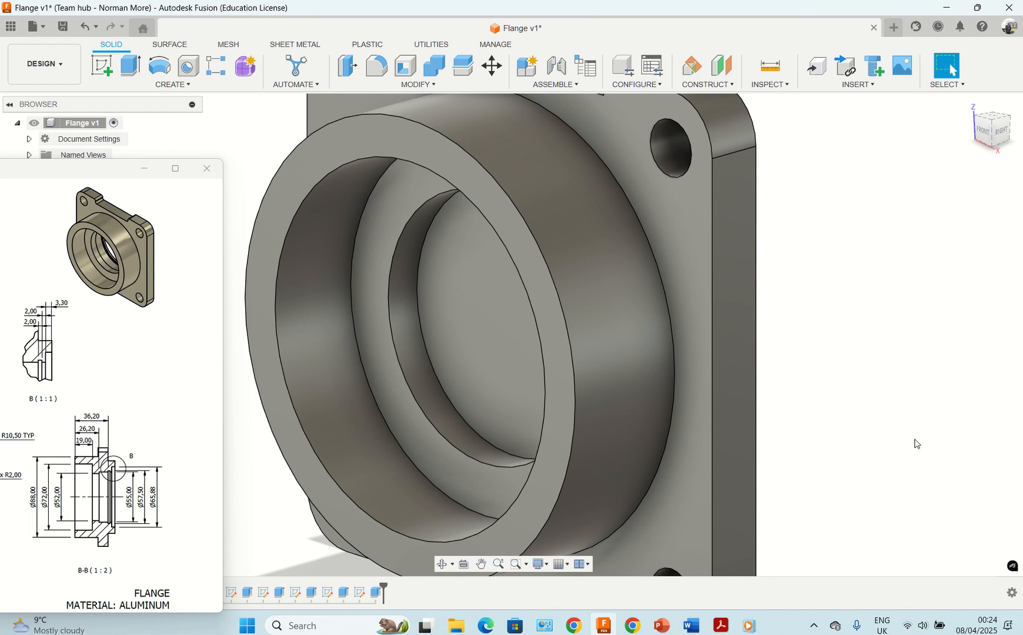
{"action": "middle_click_drag", "start_coordinate": [926, 459], "coordinate": [756, 436], "text": "shift"}
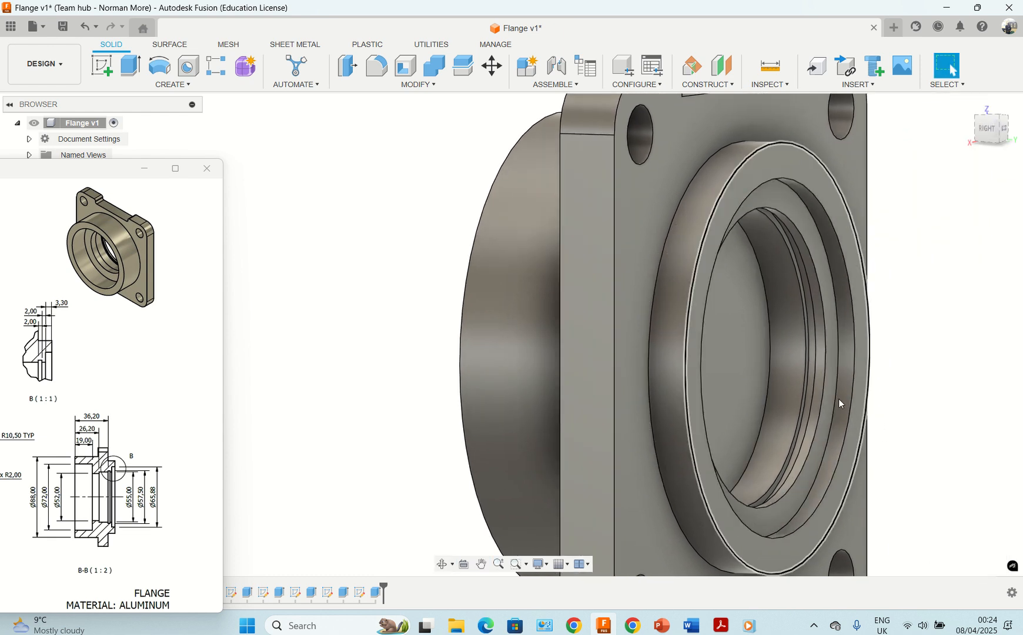
{"action": "left_click", "coordinate": [784, 382]}
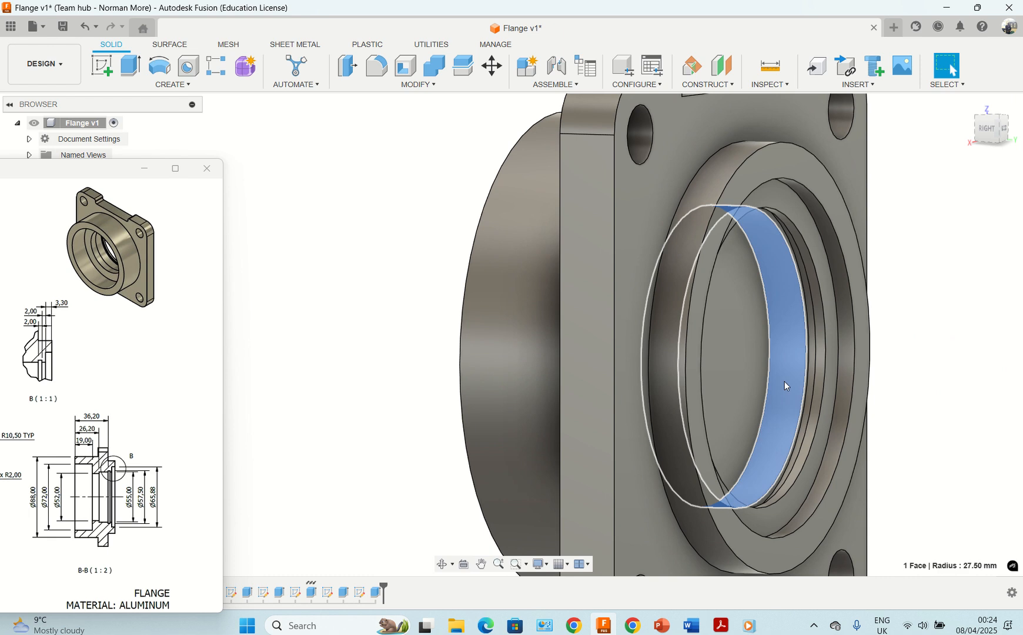
{"action": "left_click", "coordinate": [312, 595]}
{"action": "right_click", "coordinate": [312, 595]}
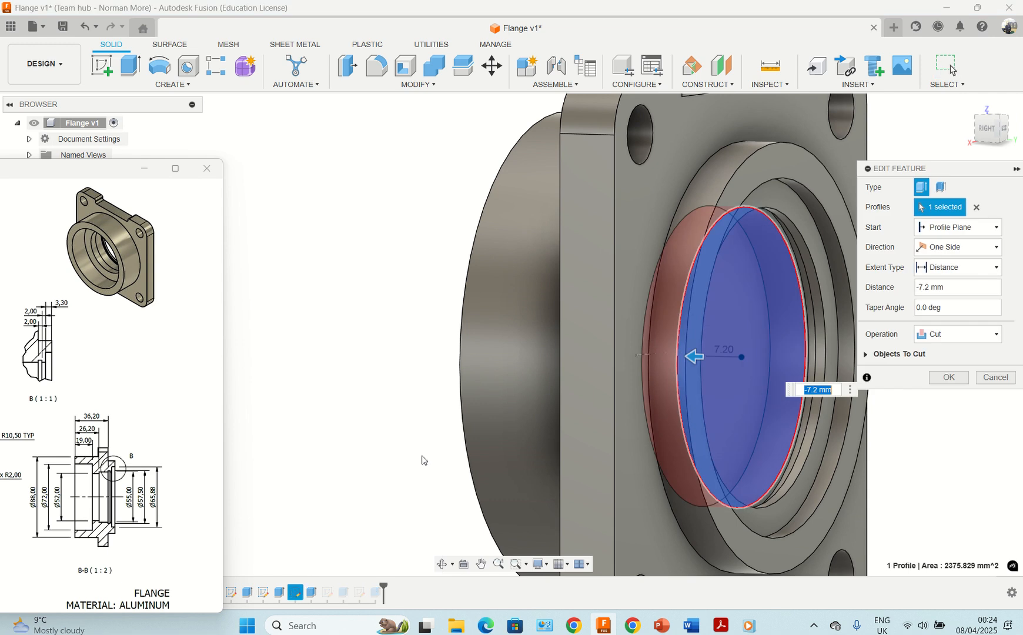
{"action": "left_click", "coordinate": [949, 286]}
{"action": "left_click", "coordinate": [801, 390]}
{"action": "key", "text": "BackSpace"}
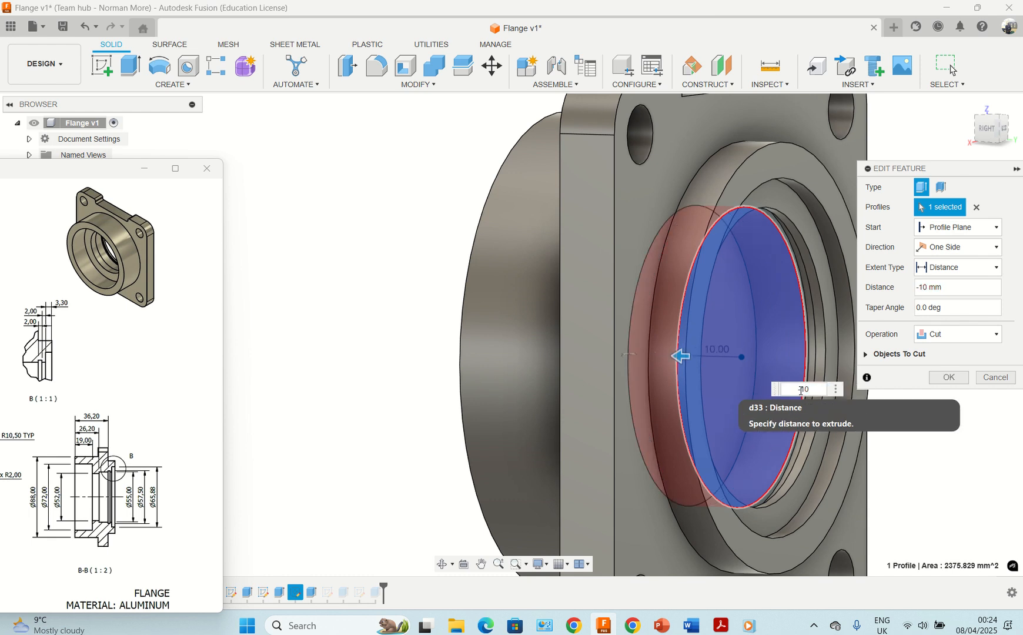
{"action": "key", "text": "Return"}
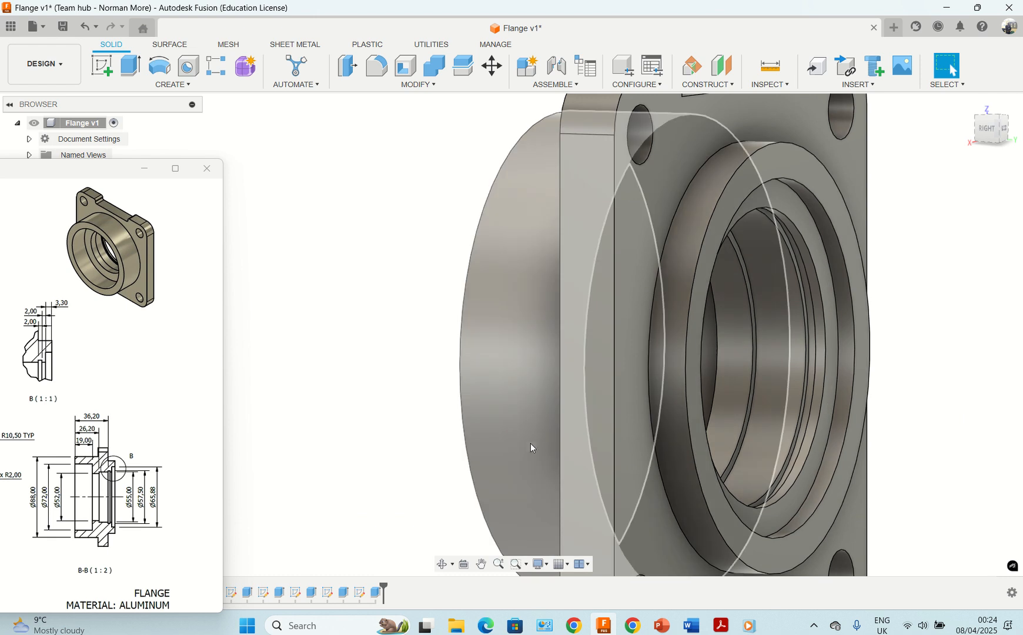
{"action": "middle_click_drag", "start_coordinate": [506, 440], "coordinate": [613, 421], "text": "shift"}
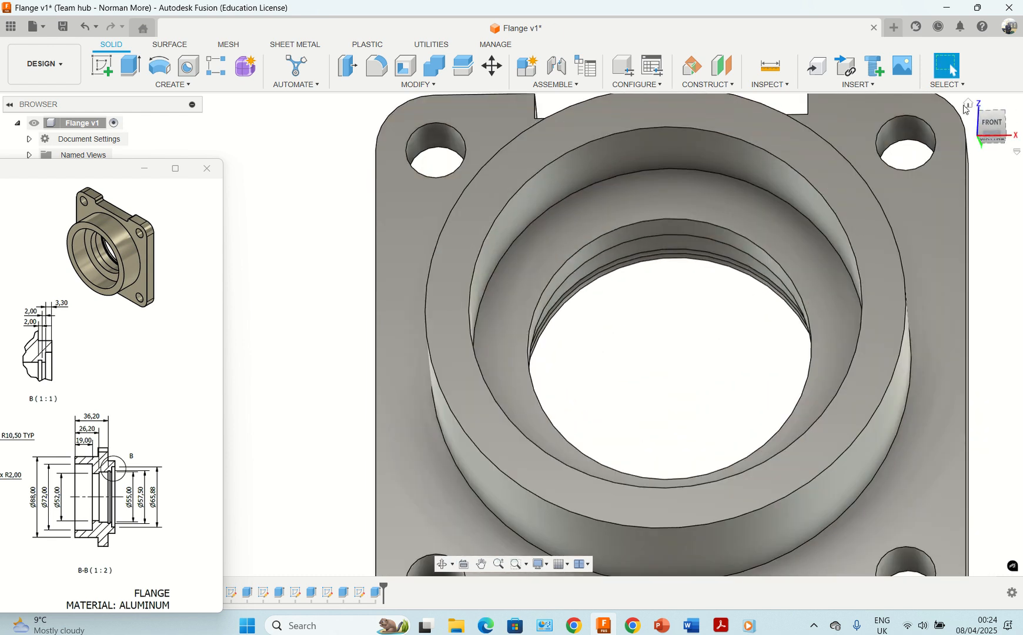
{"action": "left_click", "coordinate": [969, 105]}
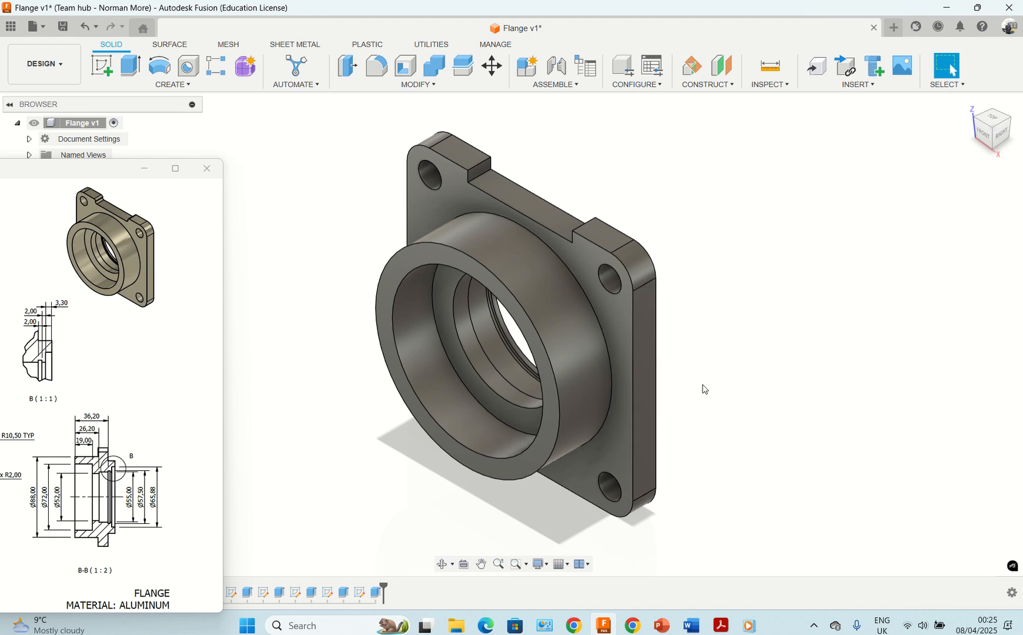
{"action": "middle_click_drag", "start_coordinate": [694, 424], "coordinate": [690, 398], "text": "shift"}
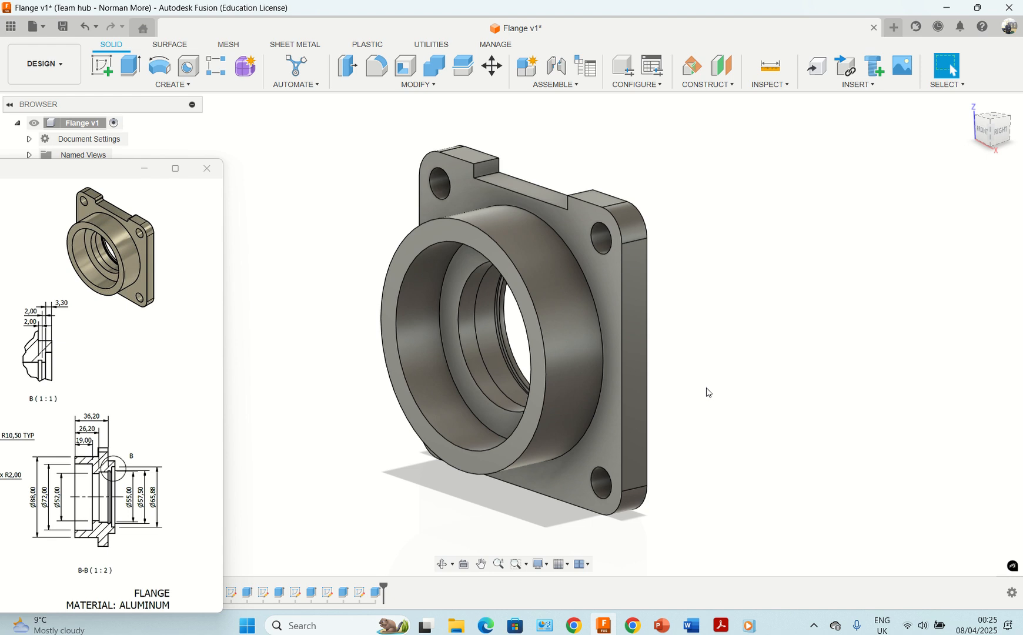